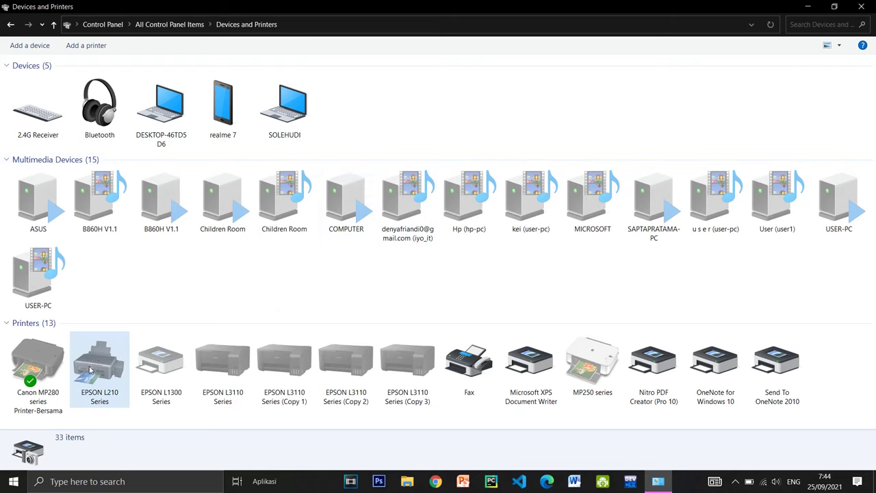
# - Examine the maintenance options in the printing preferences of the Canon MP280 series printer and close them
pyautogui.click(32, 361)
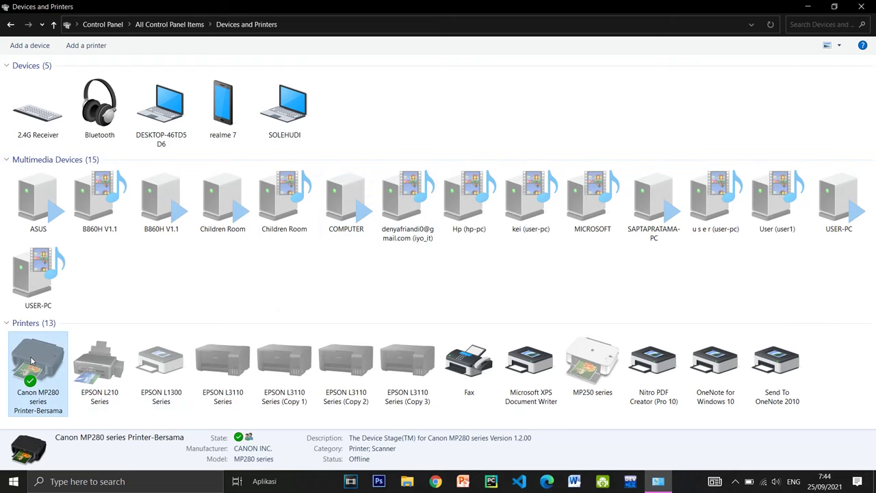
pyautogui.rightClick(30, 361)
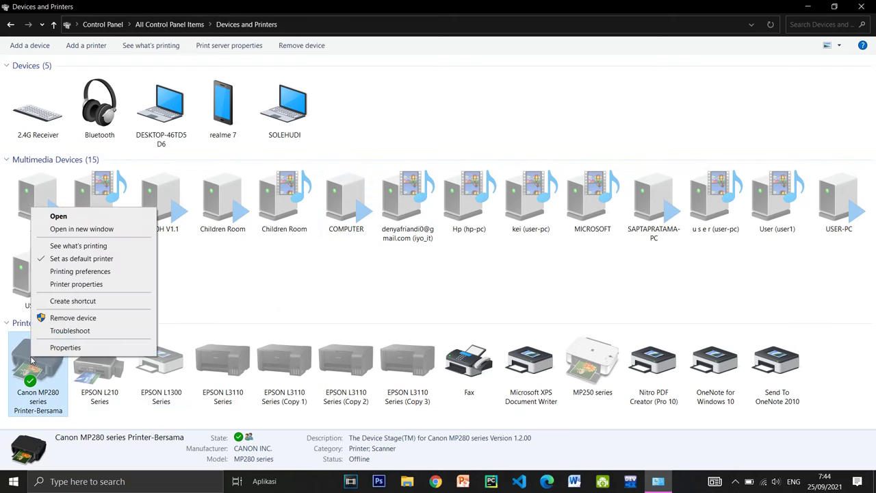
pyautogui.click(115, 275)
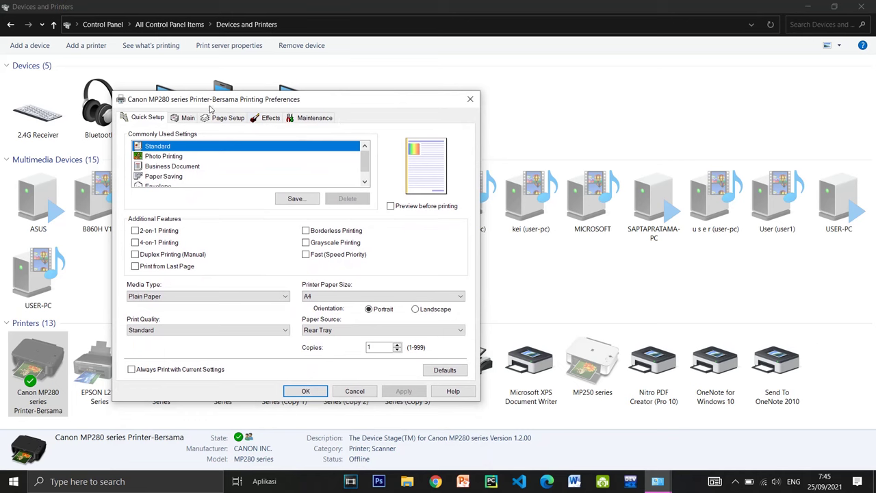
pyautogui.click(315, 119)
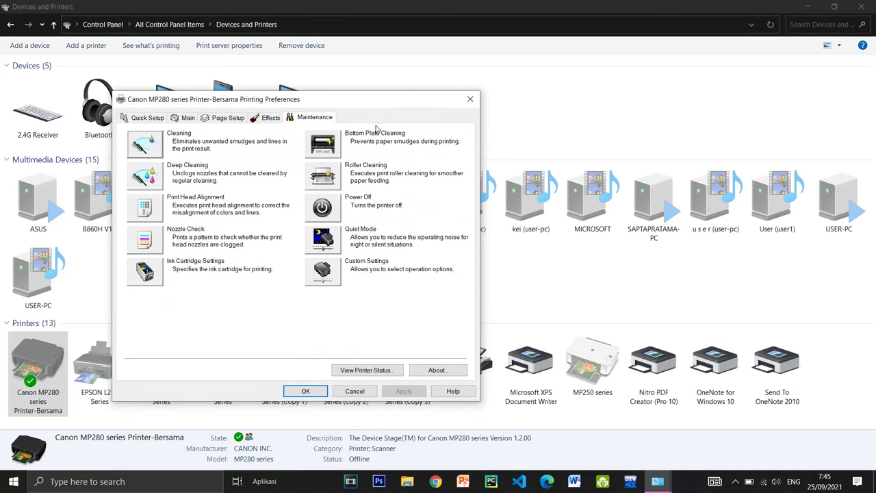
pyautogui.click(471, 99)
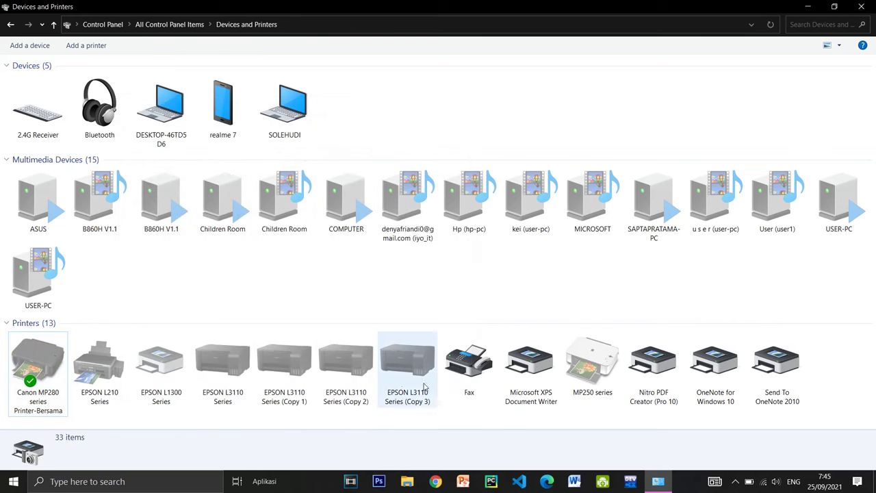
# - Examine the printing preferences of the EPSON L210 Series printer, including its orientation choices, and close them
pyautogui.rightClick(99, 368)
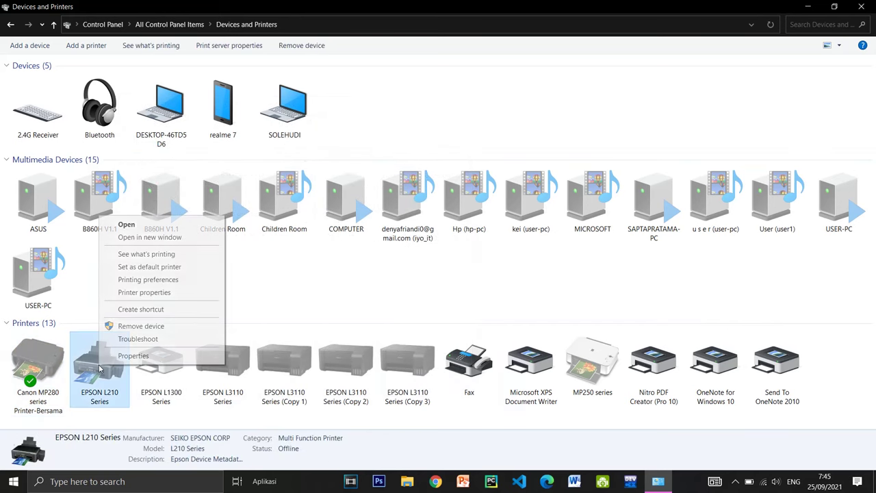
pyautogui.click(149, 279)
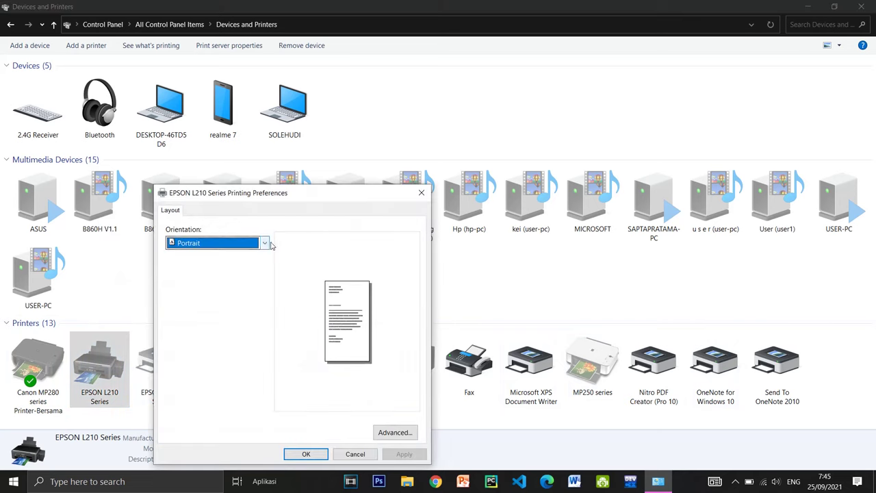
pyautogui.click(266, 244)
pyautogui.click(265, 247)
pyautogui.click(265, 246)
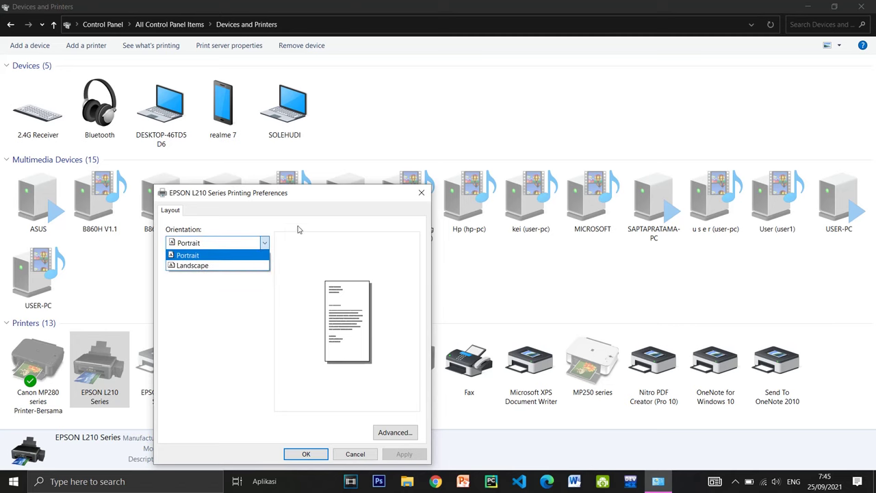
pyautogui.click(346, 211)
pyautogui.click(421, 192)
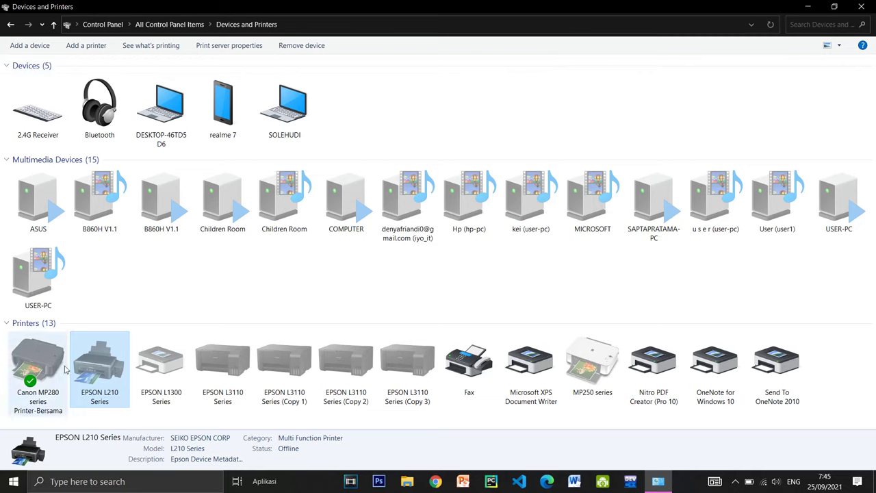
pyautogui.click(210, 287)
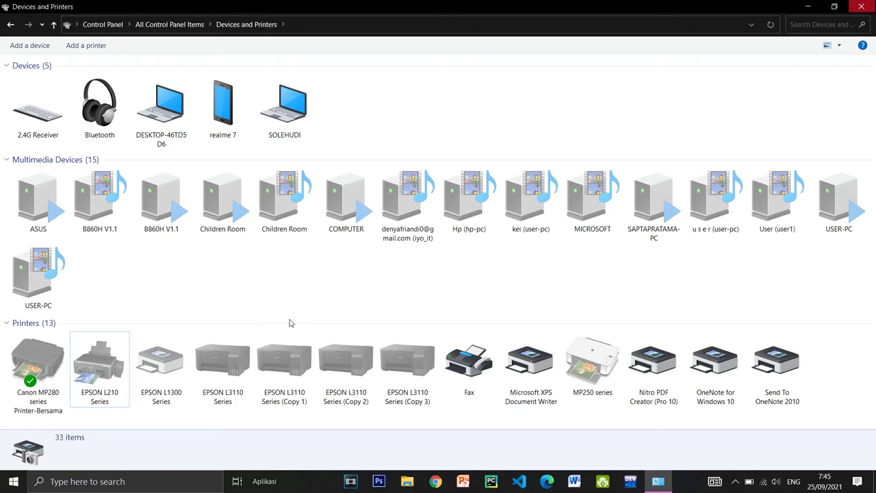
# - Check the printing preferences of EPSON L3110 Series (Copy 1) and close the Devices and Printers window
pyautogui.click(296, 372)
pyautogui.rightClick(294, 370)
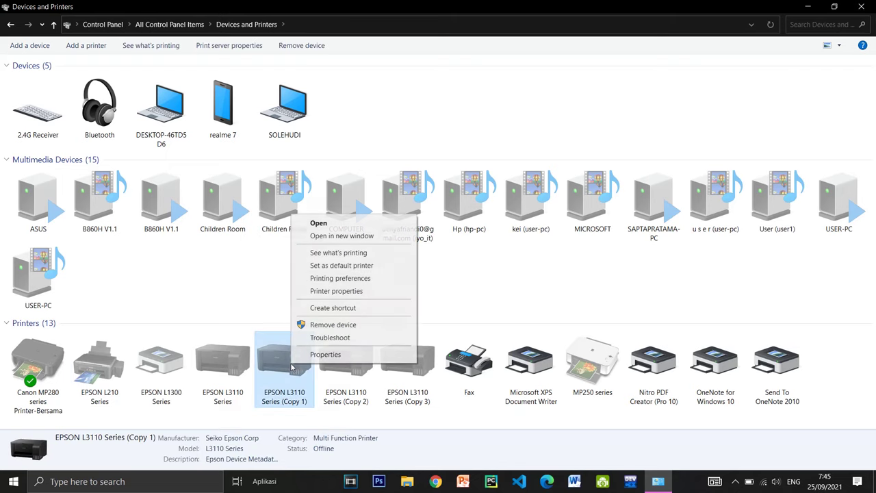
pyautogui.click(349, 278)
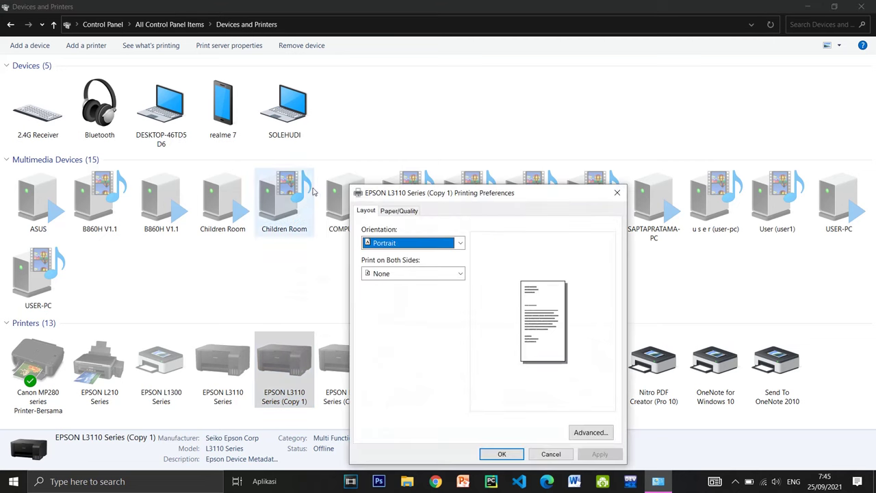
pyautogui.click(617, 192)
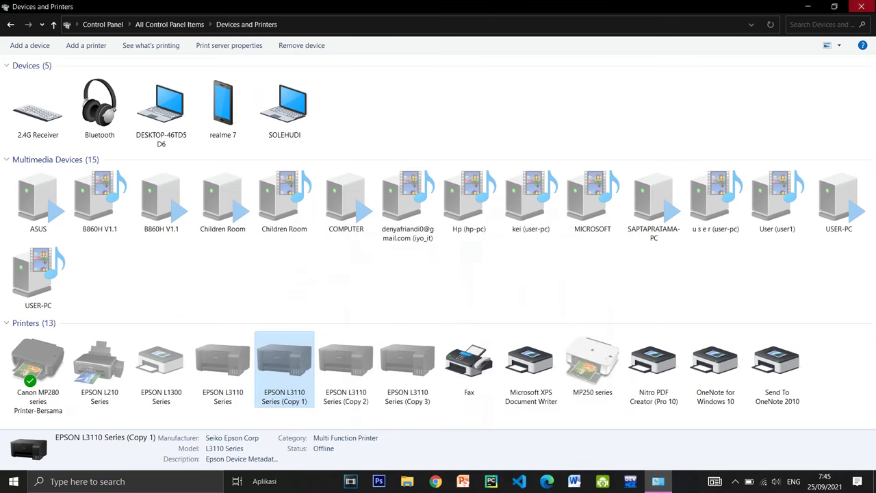
pyautogui.click(861, 6)
pyautogui.rightClick(475, 126)
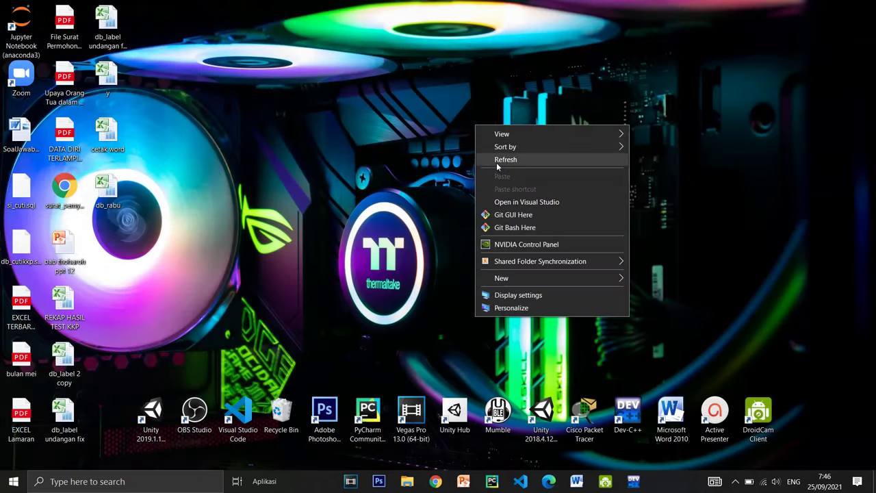
pyautogui.click(496, 162)
pyautogui.rightClick(399, 173)
pyautogui.click(432, 206)
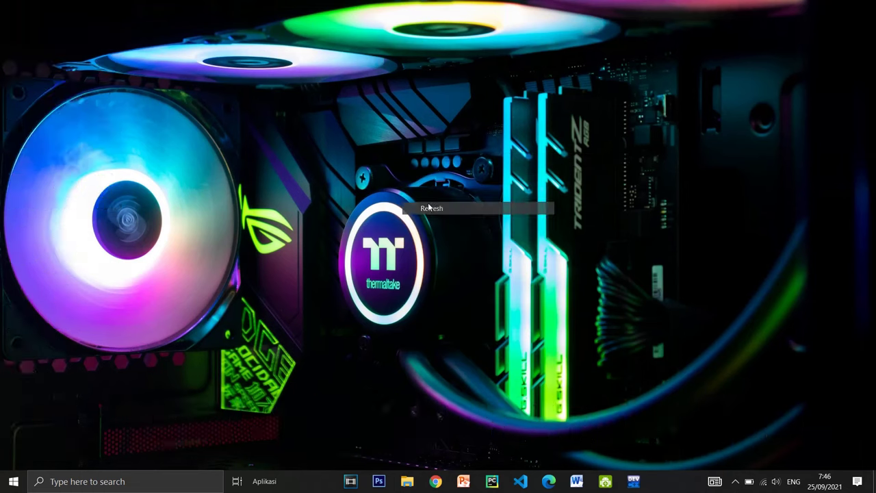
pyautogui.rightClick(339, 149)
pyautogui.click(357, 186)
pyautogui.rightClick(368, 174)
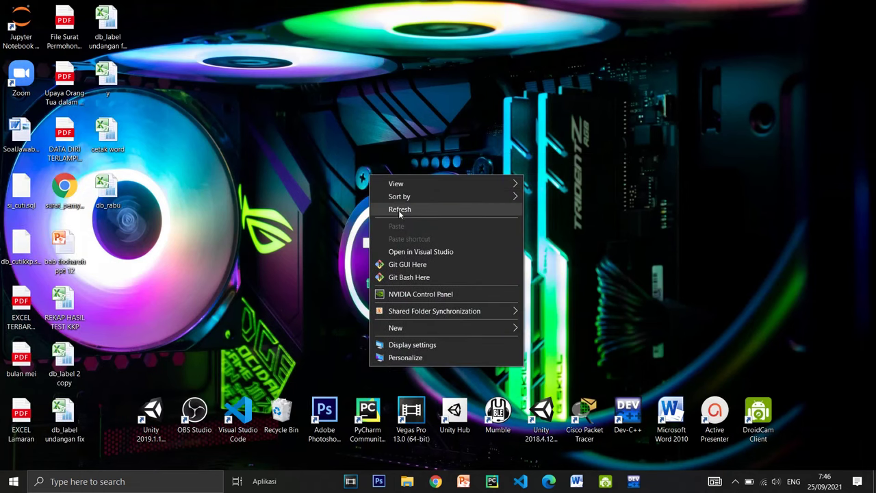
pyautogui.click(383, 210)
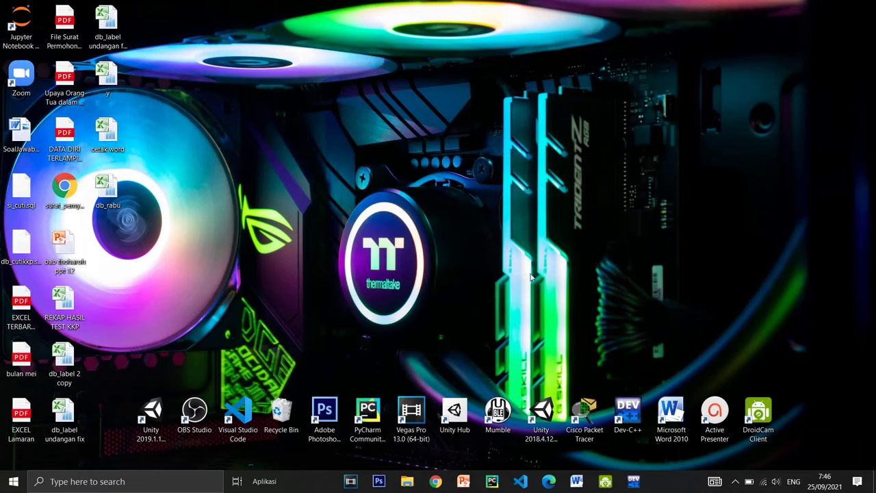
# - Launch Chrome and open Devices and Printers from the Windows Control Panel
pyautogui.click(433, 481)
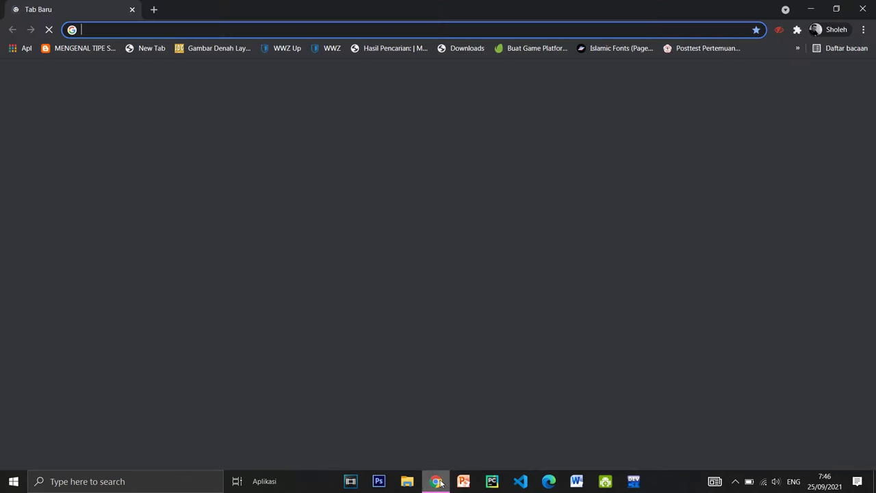
pyautogui.click(161, 480)
pyautogui.write('c')
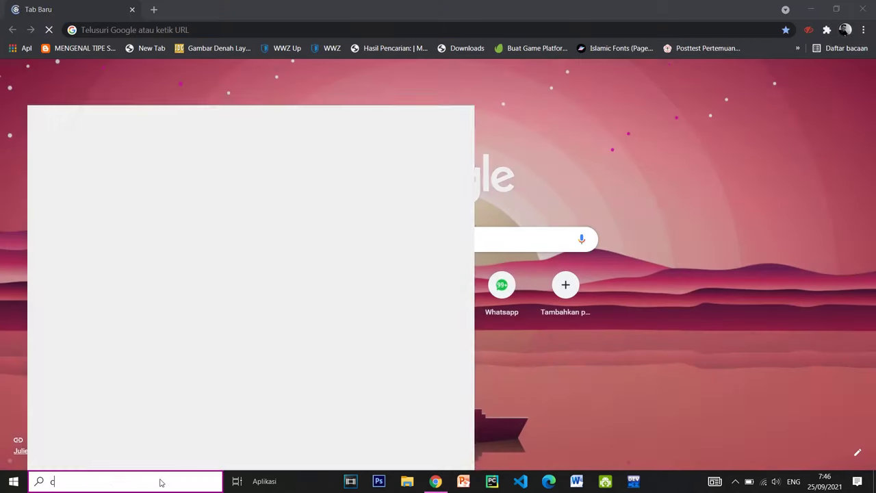
pyautogui.write('o')
pyautogui.click(117, 177)
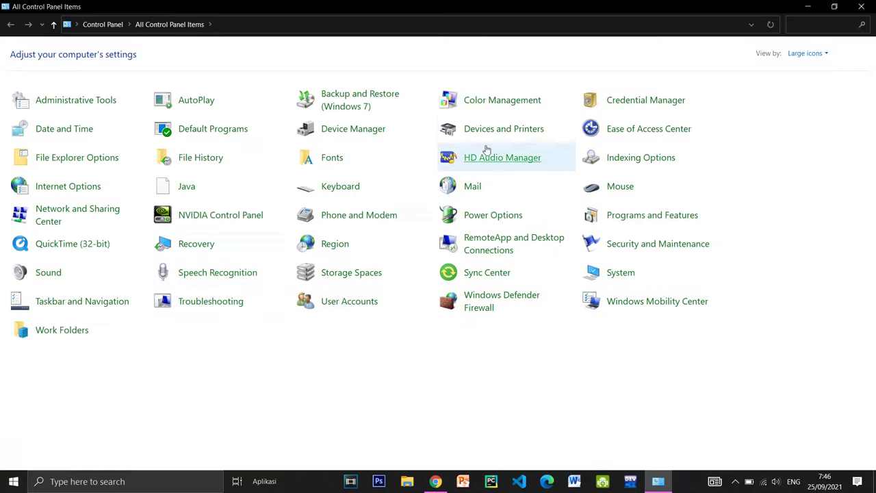
pyautogui.click(488, 133)
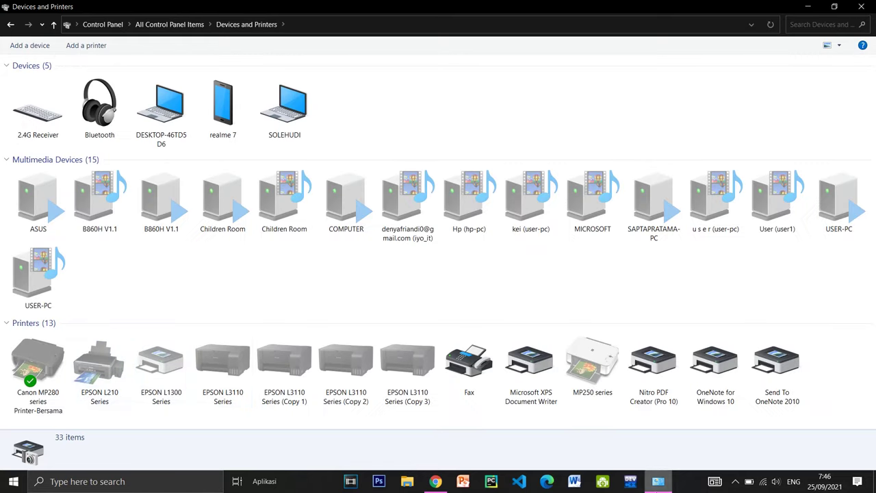
# - Switch to Chrome and search Google for "download driver epson L 210"
pyautogui.click(436, 481)
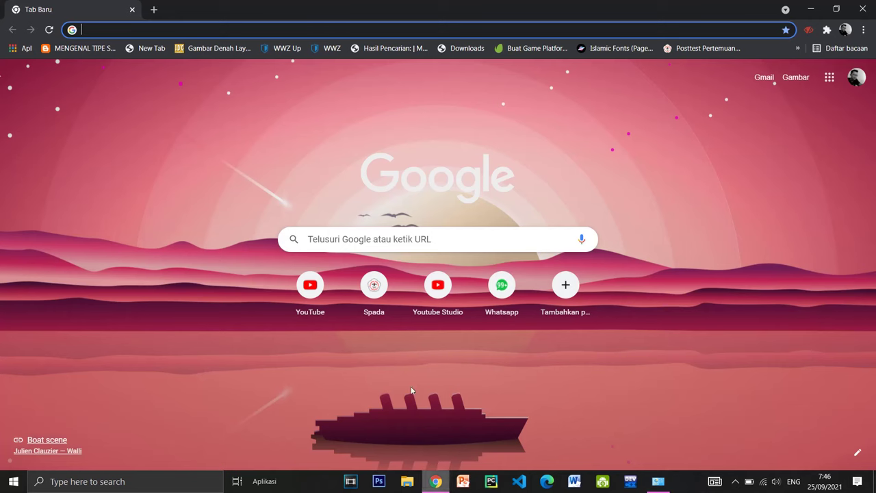
pyautogui.click(301, 30)
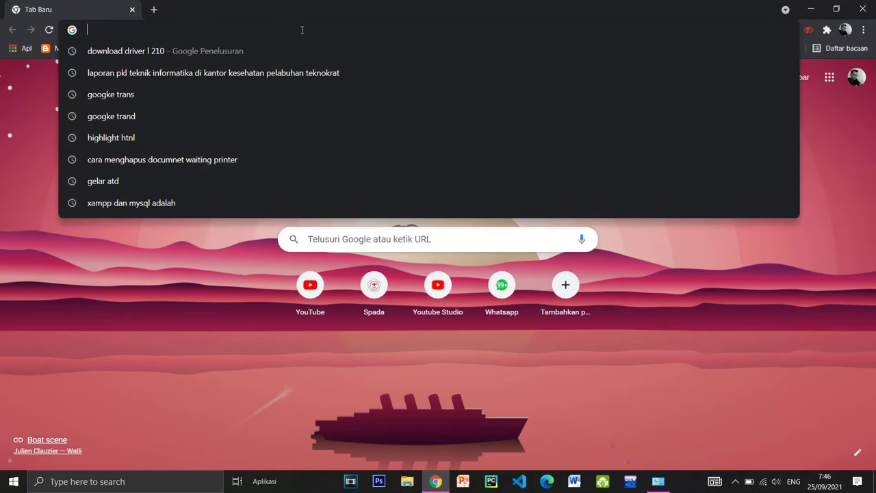
pyautogui.write('download driver L 210')
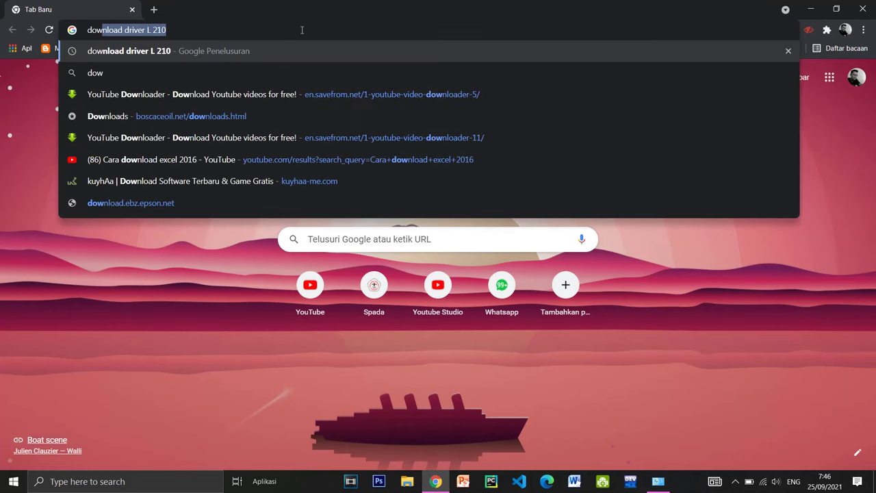
pyautogui.press('Right')
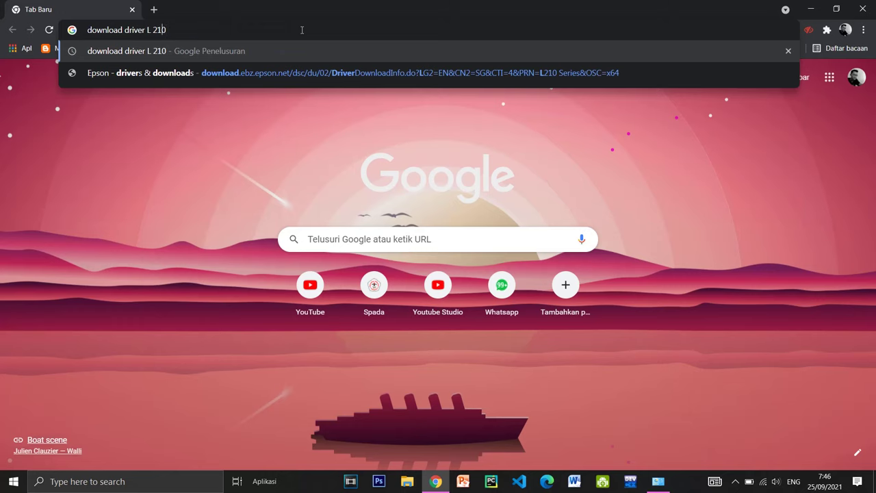
pyautogui.write('epson')
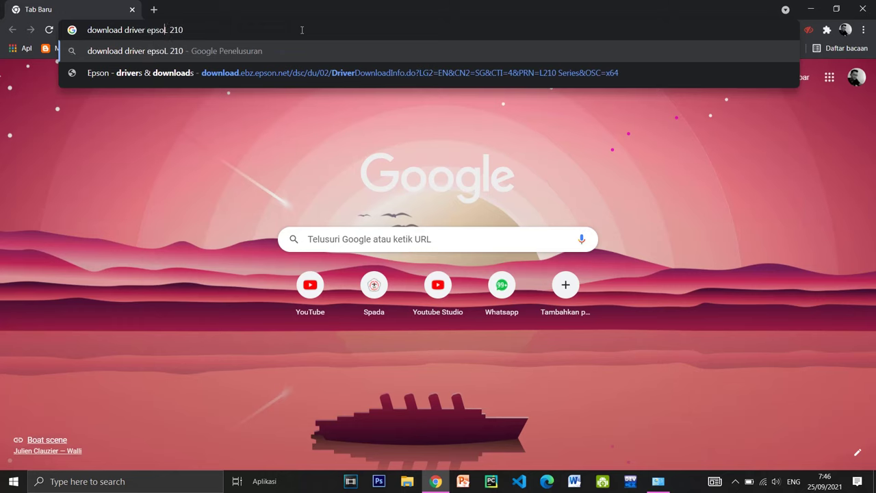
pyautogui.press('Return')
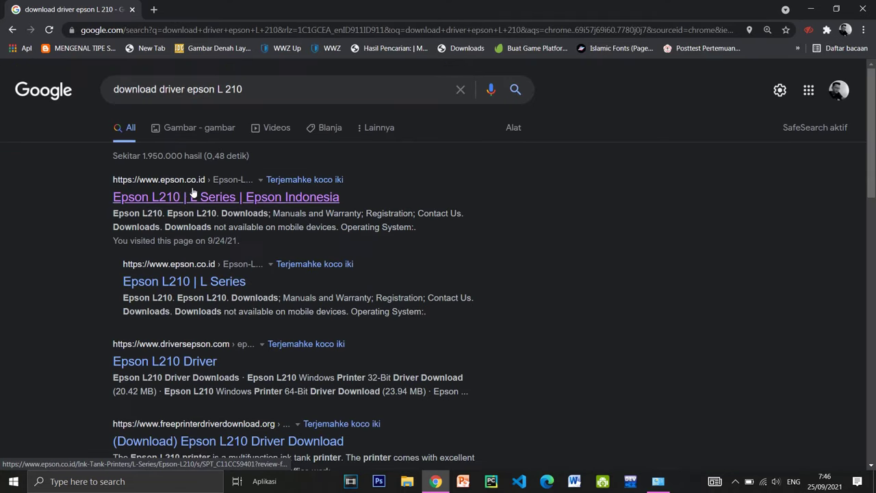
# - Open the Epson Indonesia page for the Epson L210 from the search results and show its Downloads section
pyautogui.click(212, 198)
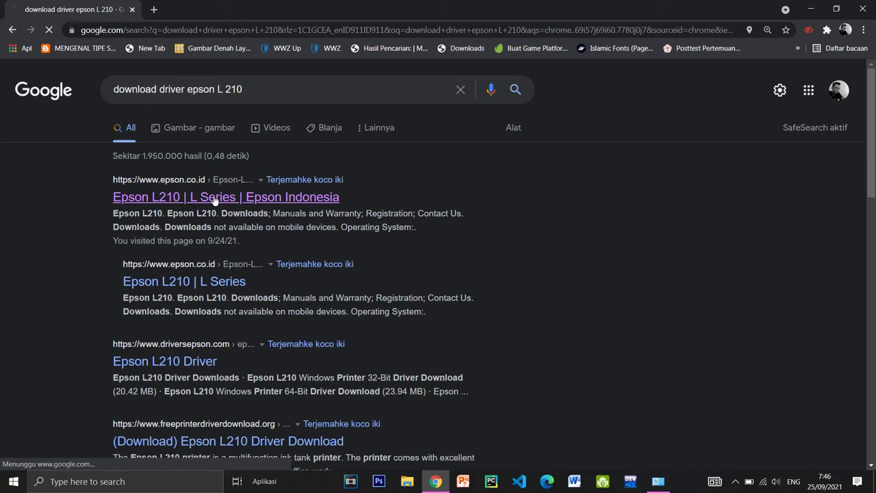
pyautogui.scroll(-2, 500, 235)
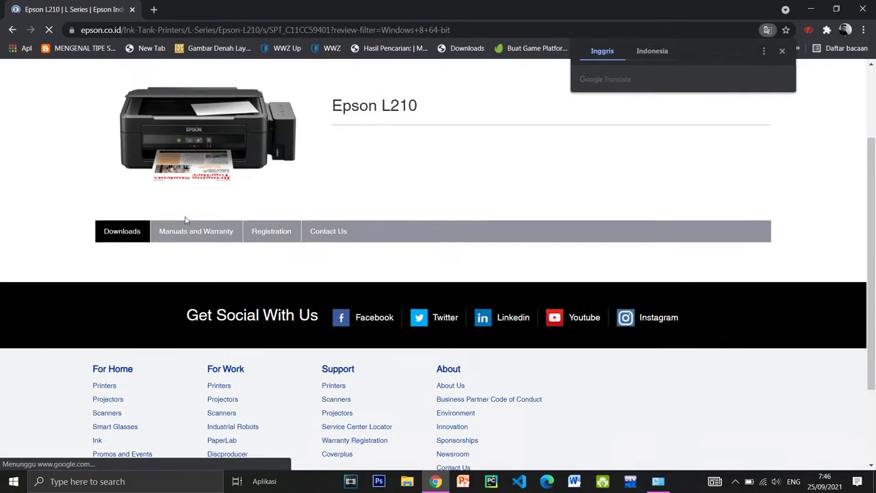
pyautogui.click(122, 232)
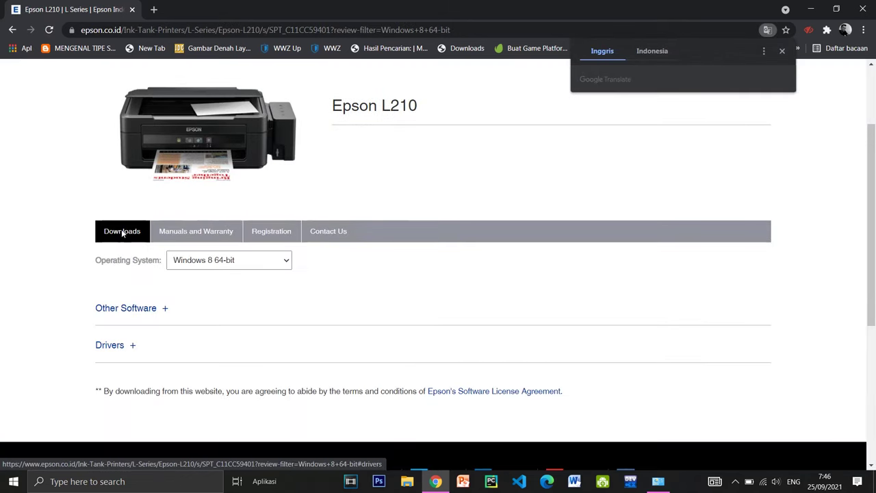
pyautogui.scroll(-4, 141, 228)
pyautogui.scroll(4, 150, 235)
pyautogui.scroll(1, 150, 235)
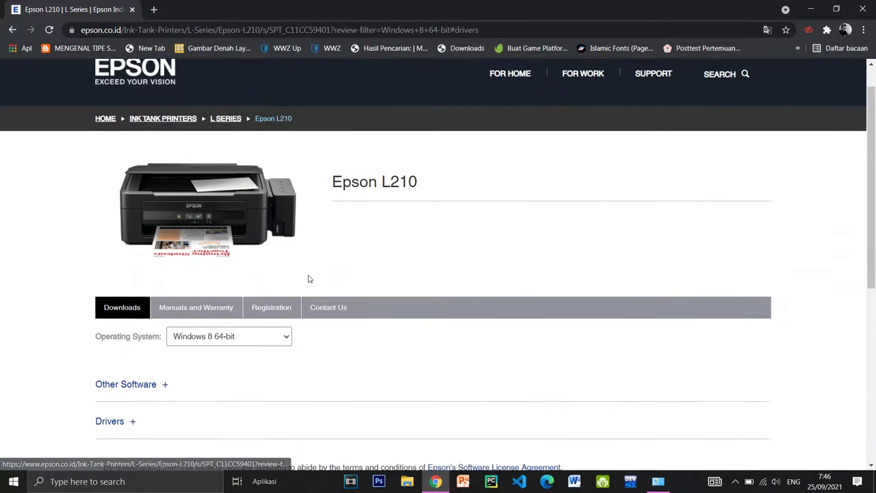
pyautogui.scroll(-2, 307, 278)
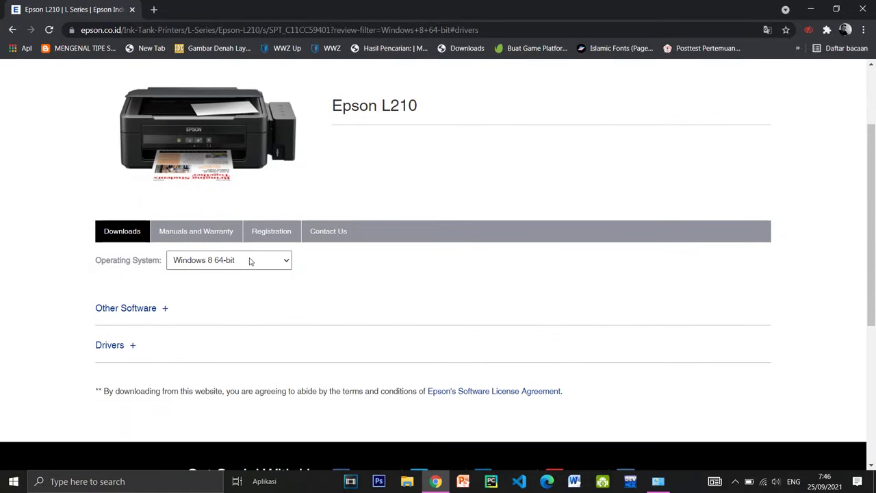
# - Choose Windows 10 64-bit as the operating system for the Epson L210 downloads and expand the Drivers list
pyautogui.click(285, 263)
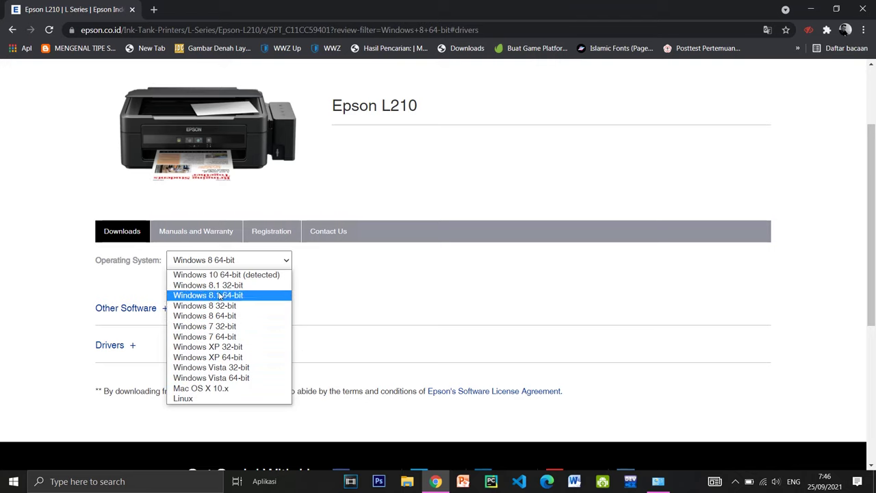
pyautogui.click(261, 275)
pyautogui.scroll(-1, 411, 290)
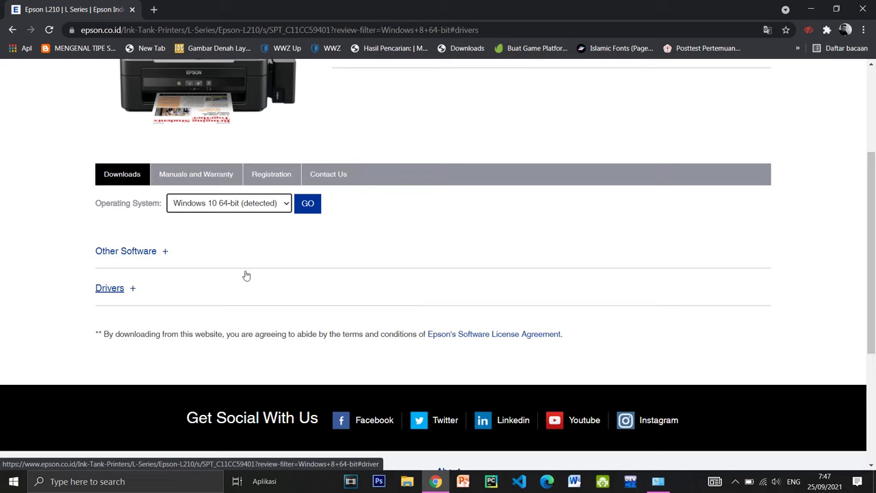
pyautogui.click(114, 291)
pyautogui.scroll(-2, 461, 269)
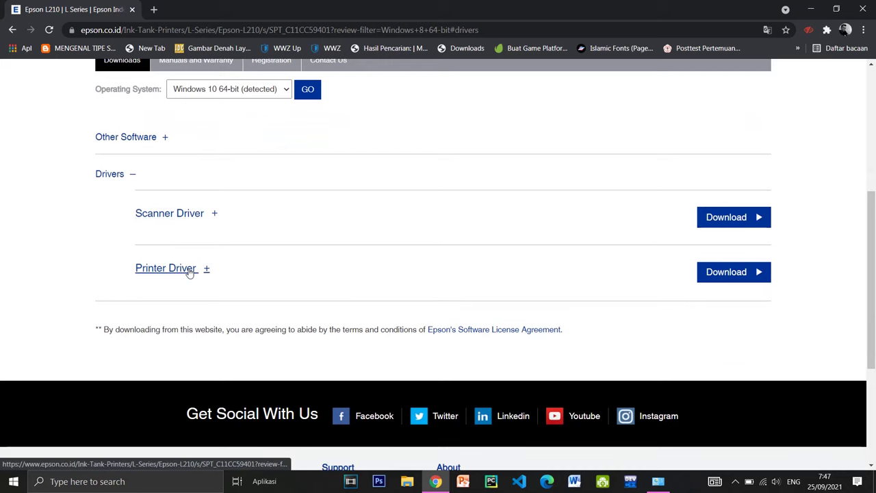
# - Download the Printer Driver for the Epson L210 from the expanded Drivers list
pyautogui.click(723, 269)
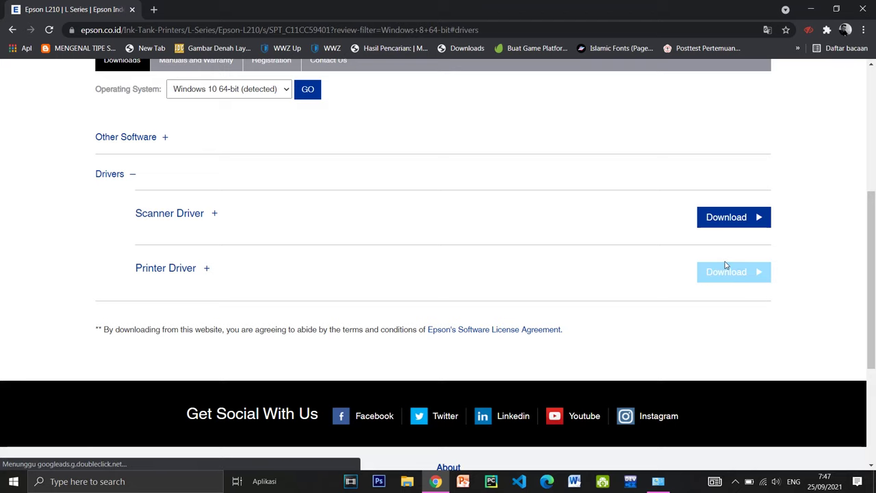
pyautogui.click(758, 274)
pyautogui.scroll(2, 651, 292)
pyautogui.scroll(-2, 659, 307)
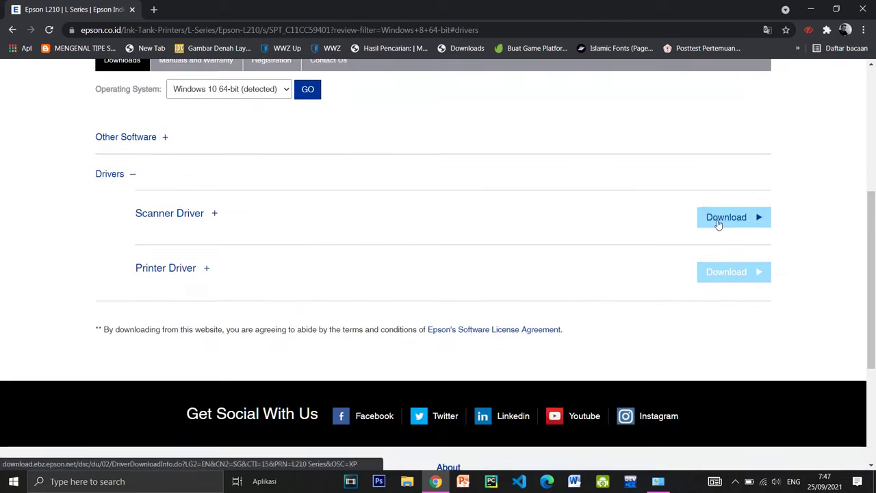
pyautogui.scroll(1, 655, 269)
pyautogui.click(755, 330)
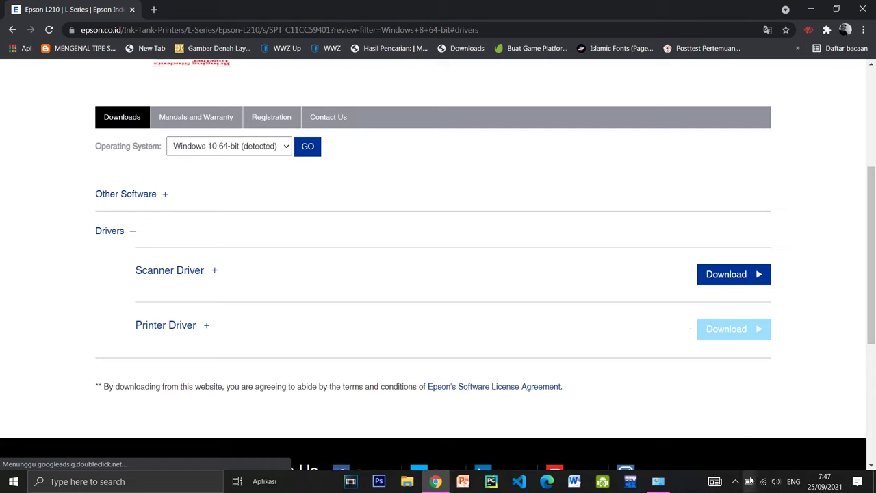
pyautogui.click(735, 483)
pyautogui.click(740, 449)
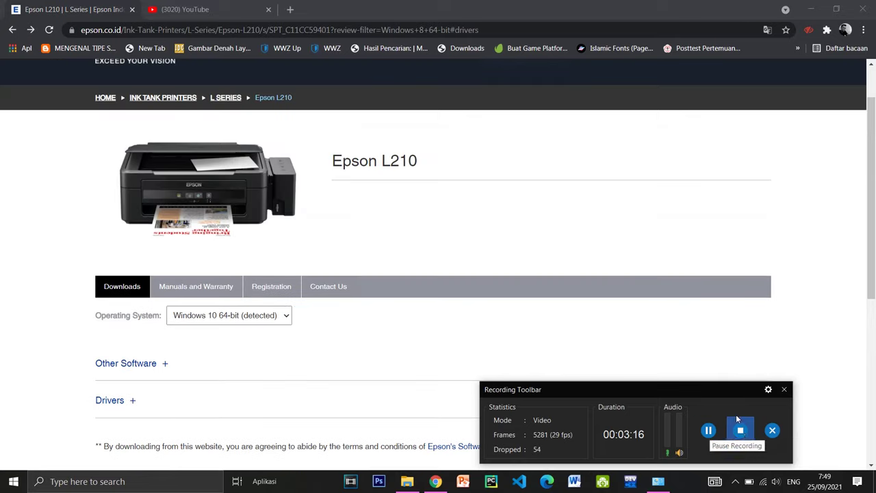
pyautogui.click(783, 389)
# - Expand the Drivers list on the Epson L210 downloads page again to show the printer driver entry
pyautogui.scroll(-1, 410, 340)
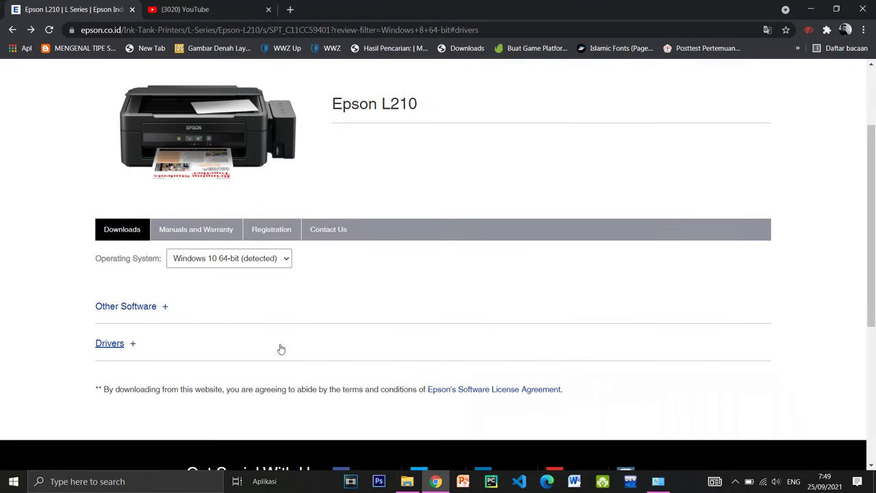
pyautogui.click(119, 346)
pyautogui.scroll(-2, 488, 321)
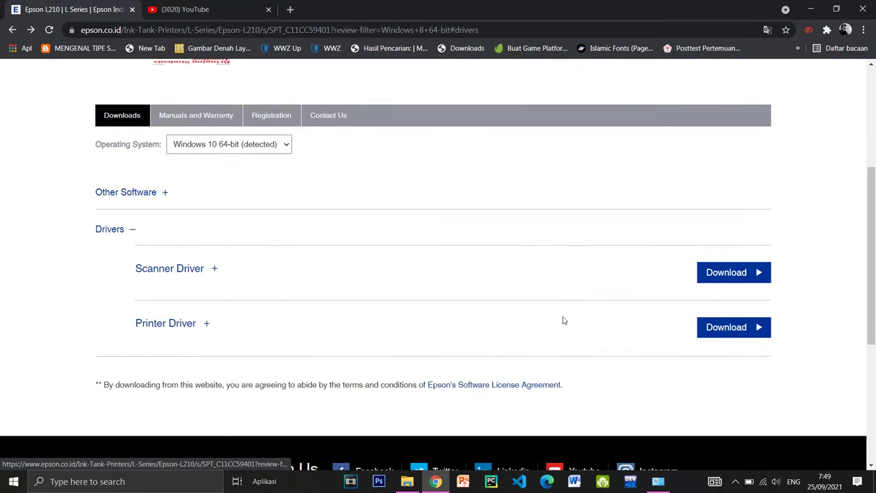
# - Switch to File Explorer and open the download folder on Local Disk (E:)
pyautogui.click(407, 481)
pyautogui.click(66, 294)
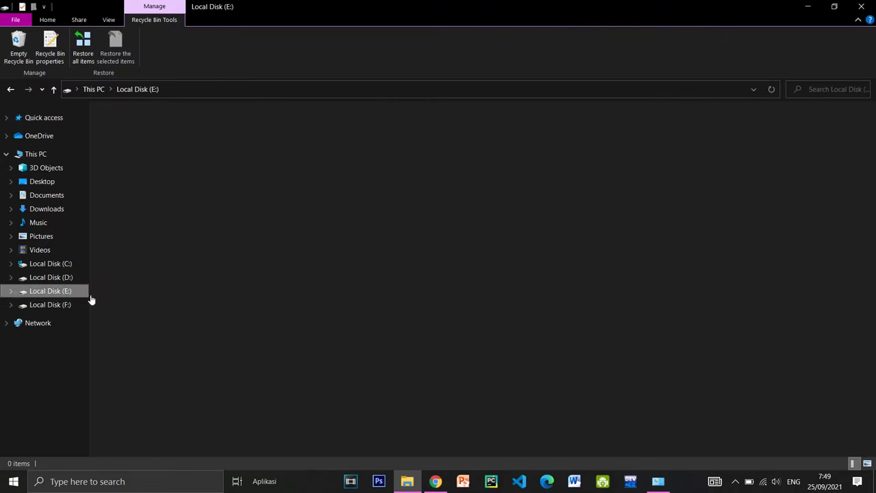
pyautogui.scroll(-3, 200, 310)
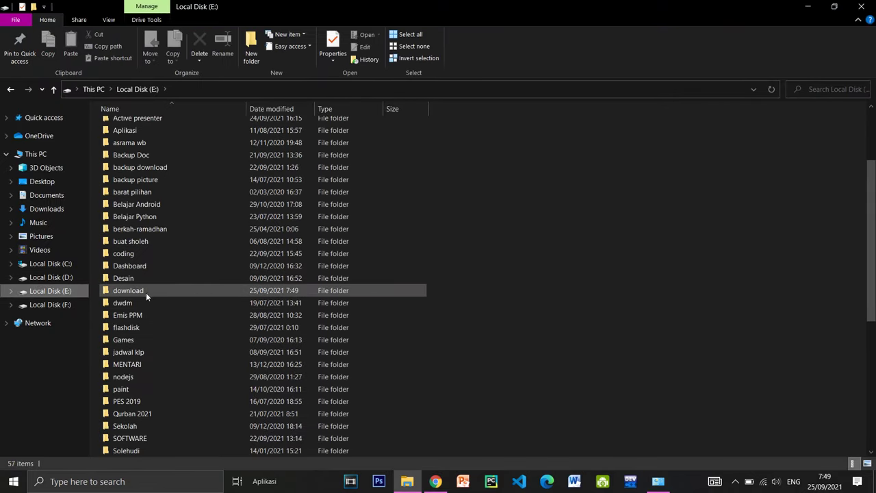
pyautogui.doubleClick(146, 292)
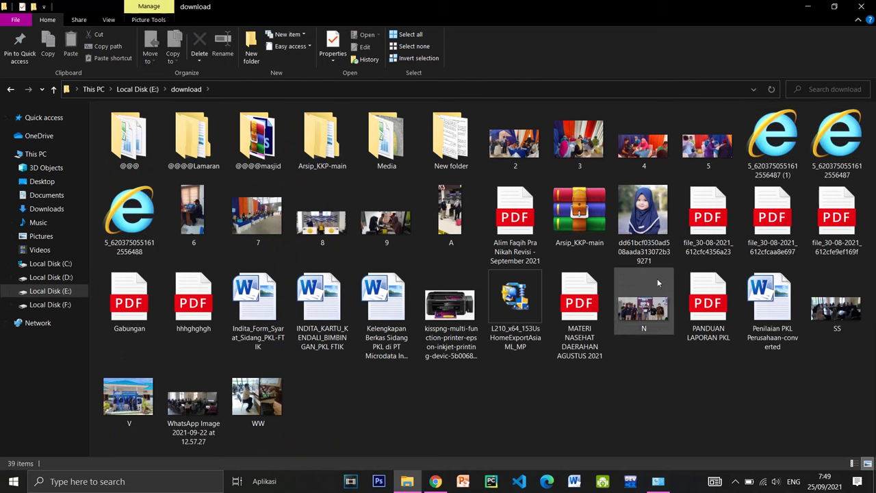
# - Run the installer L210_x64_153UsHomeExportAsiaML_MP as administrator and minimize the folder window
pyautogui.click(506, 316)
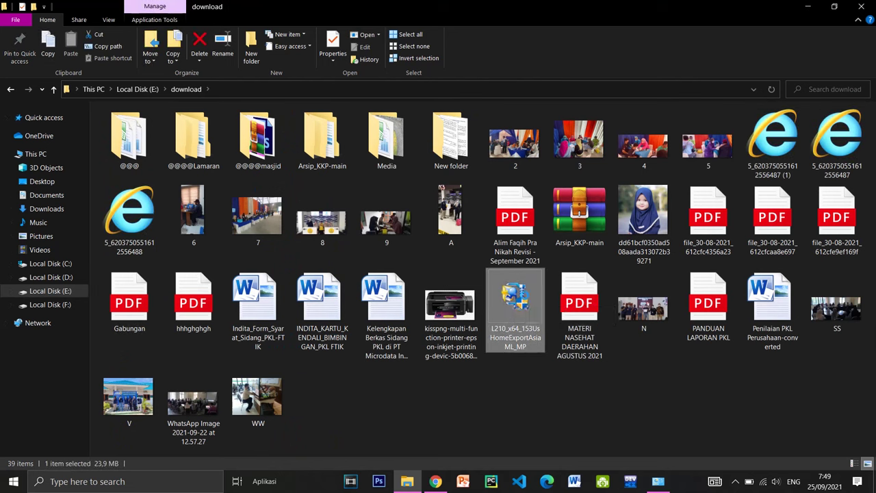
pyautogui.rightClick(524, 311)
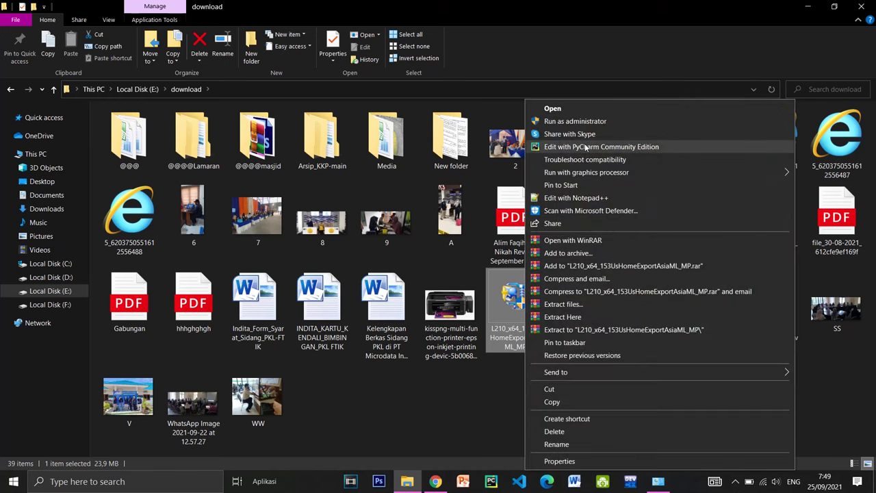
pyautogui.click(593, 121)
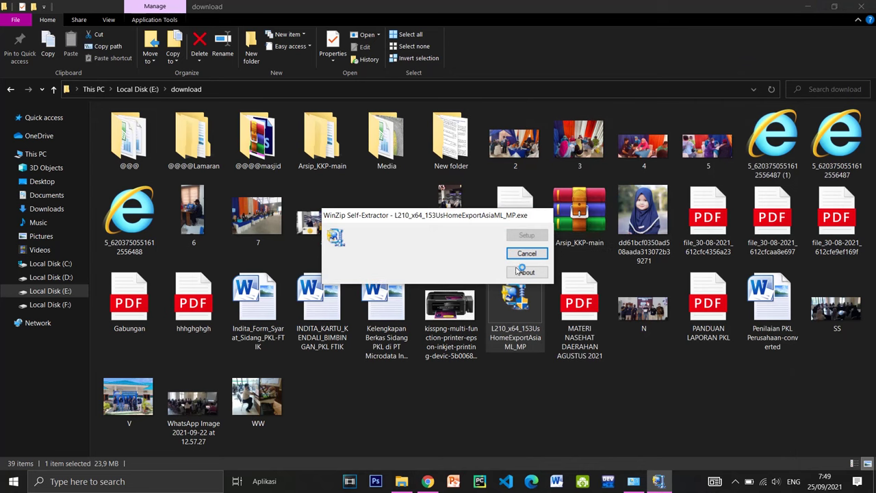
pyautogui.click(802, 9)
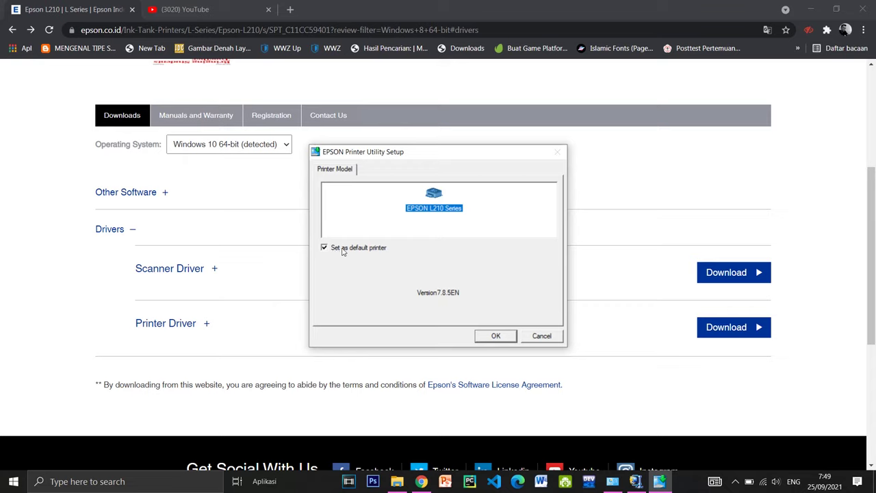
# - Set up EPSON L210 Series as the default printer with English as the language, and agree to the license agreement
pyautogui.click(505, 331)
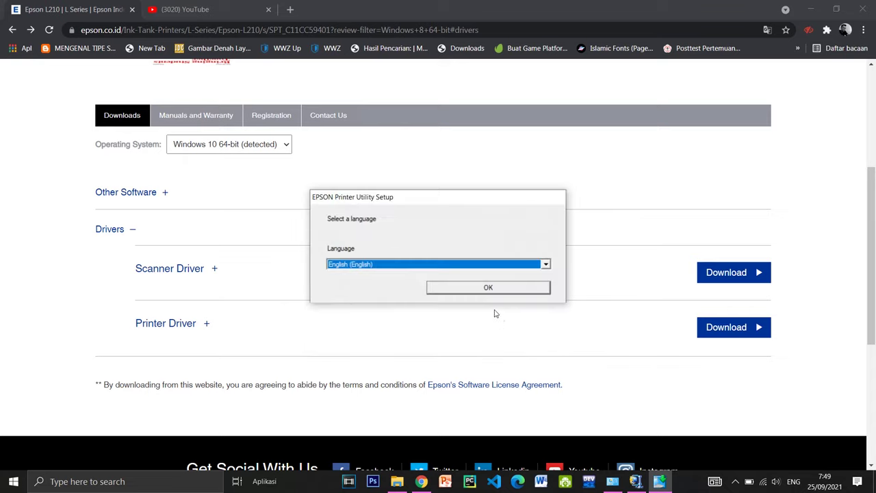
pyautogui.click(491, 286)
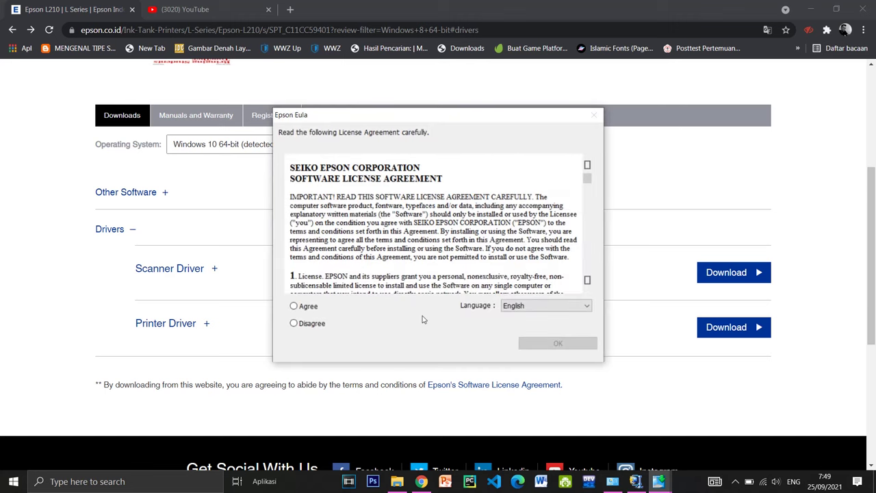
pyautogui.click(306, 311)
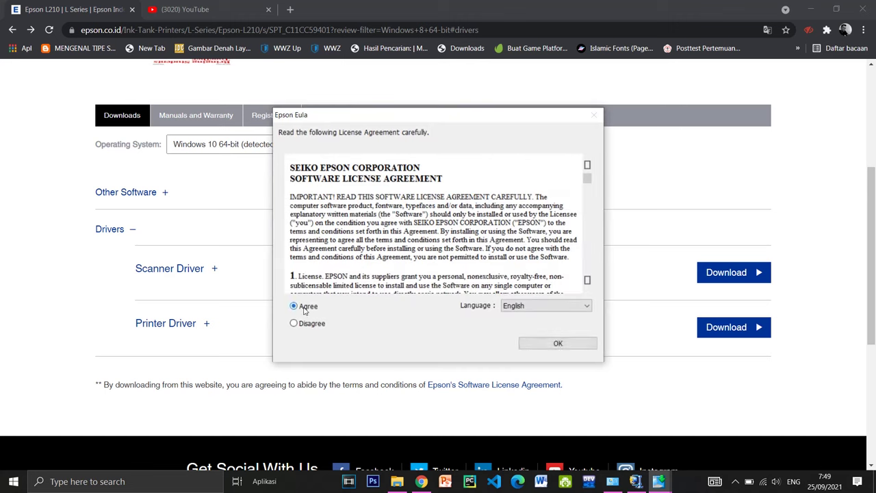
pyautogui.click(564, 344)
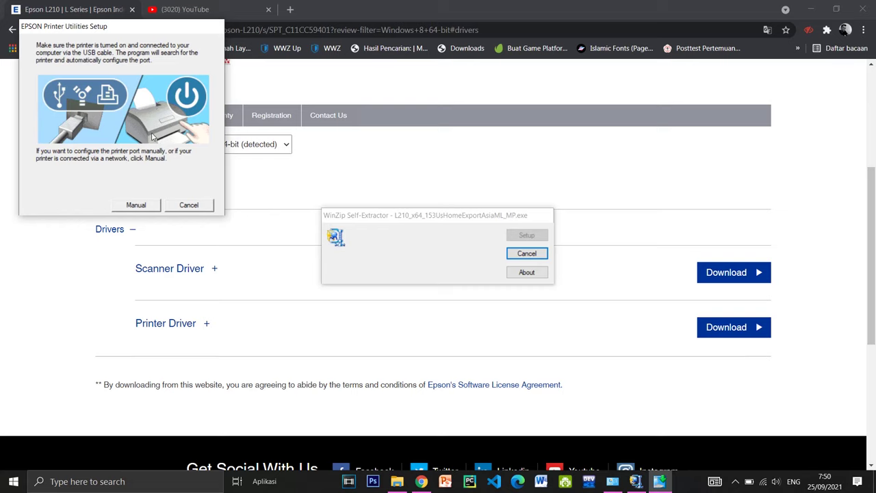
# - Configure the printer port manually as USB001 and finish the driver installation
pyautogui.click(135, 205)
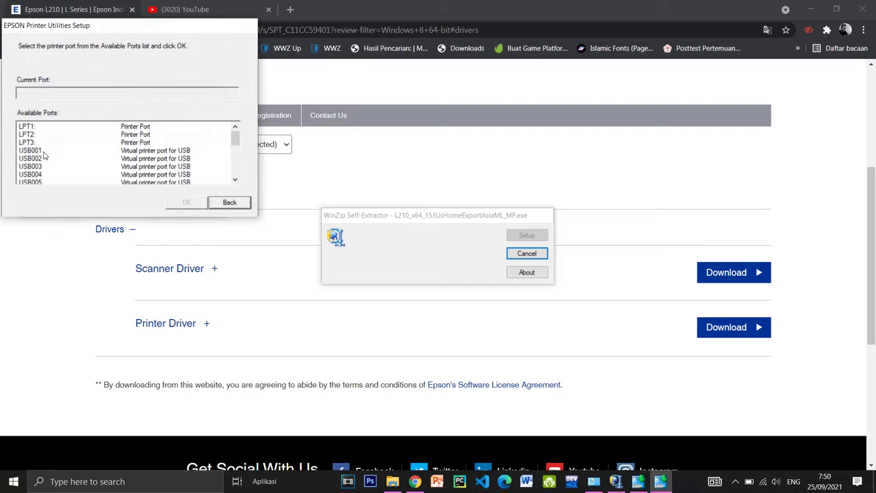
pyautogui.click(31, 152)
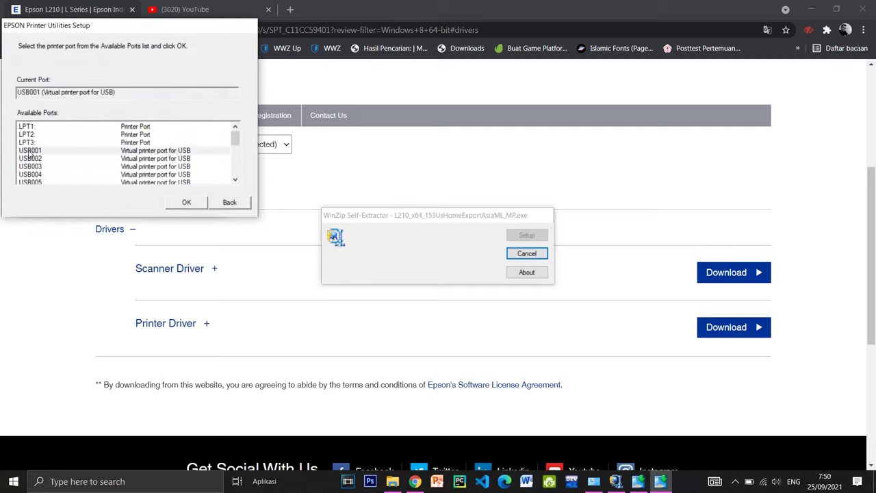
pyautogui.click(186, 202)
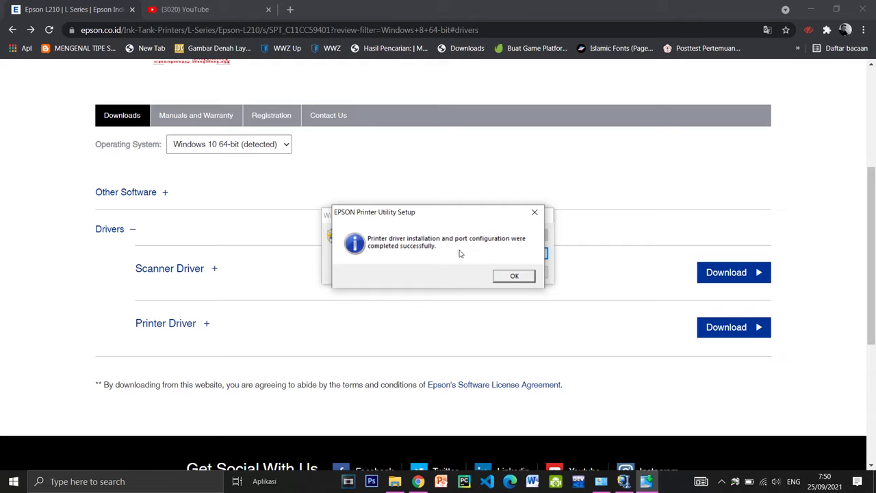
pyautogui.click(515, 276)
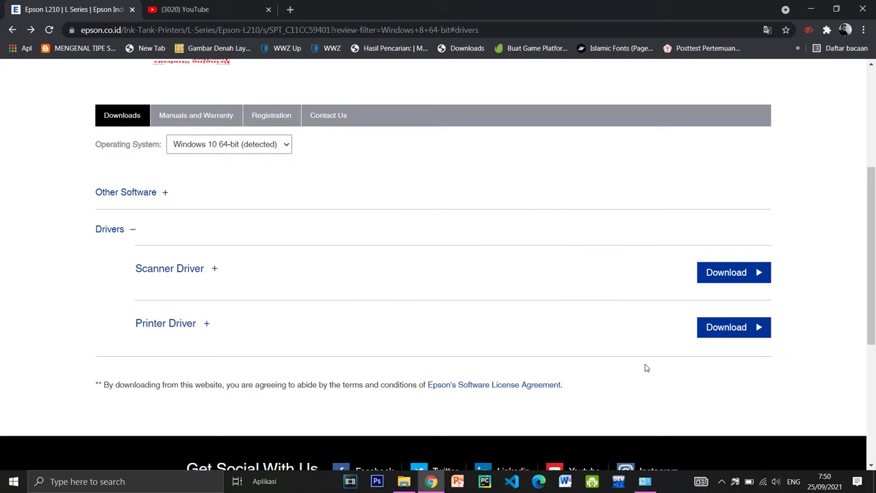
pyautogui.click(720, 482)
pyautogui.click(735, 435)
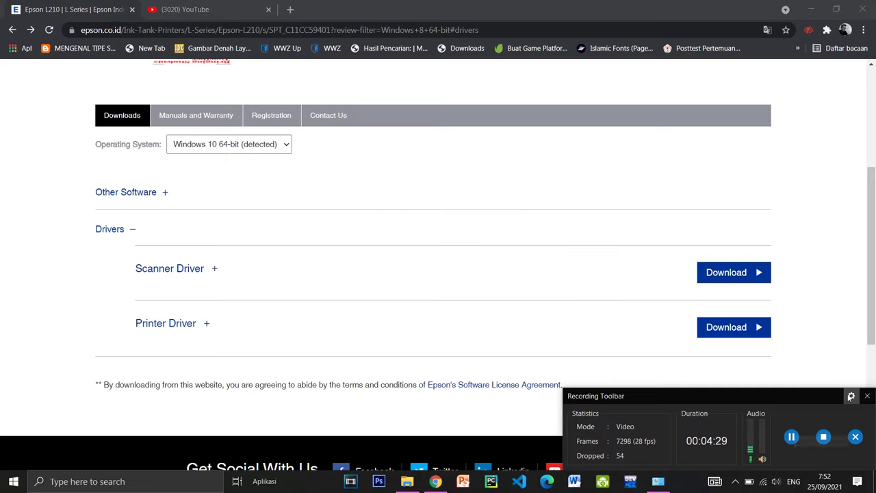
pyautogui.click(865, 396)
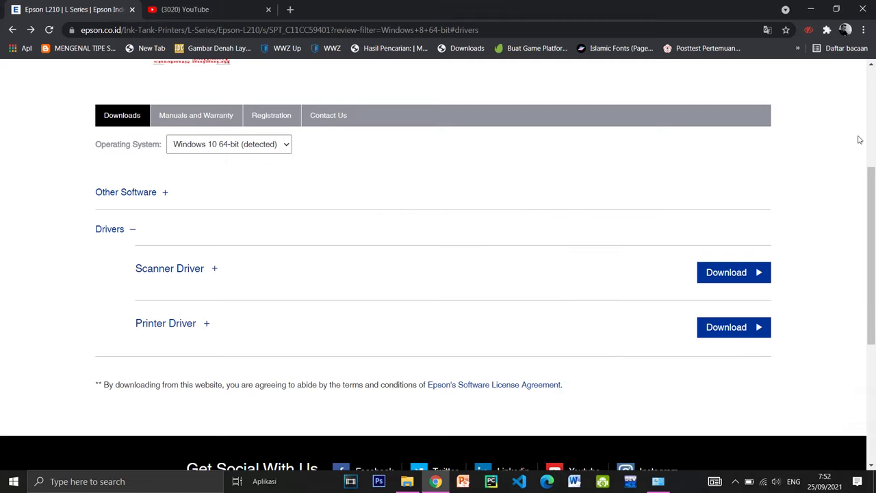
# - Minimize the browser and refresh the Windows desktop
pyautogui.click(809, 6)
pyautogui.rightClick(498, 85)
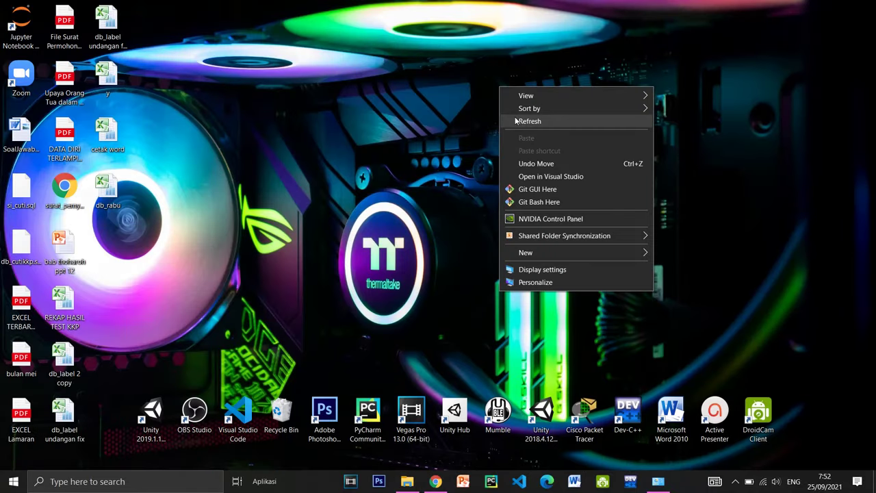
pyautogui.click(519, 122)
pyautogui.rightClick(413, 130)
pyautogui.click(438, 164)
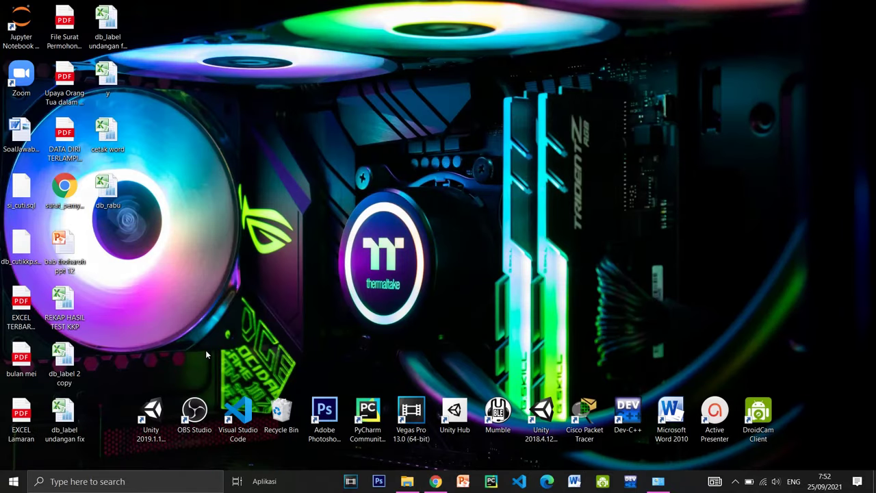
# - Search Windows for "con", launch Control Panel and open Devices and Printers
pyautogui.click(109, 481)
pyautogui.write('c')
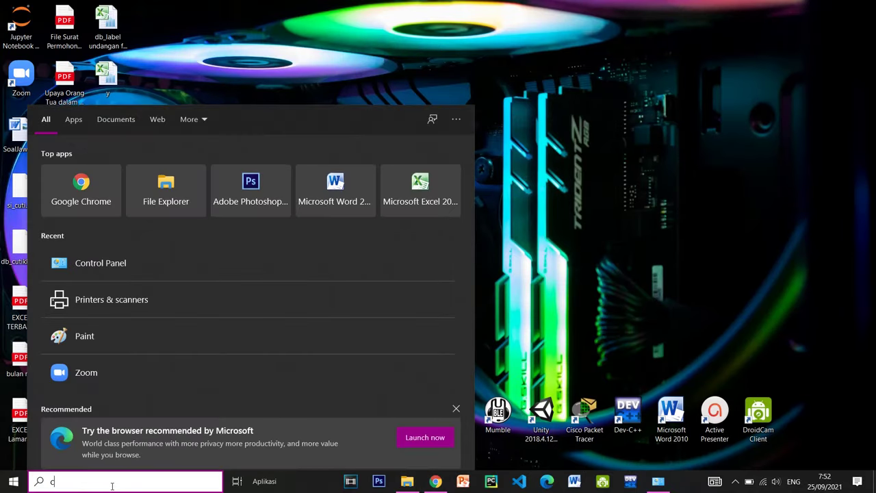
pyautogui.write('on')
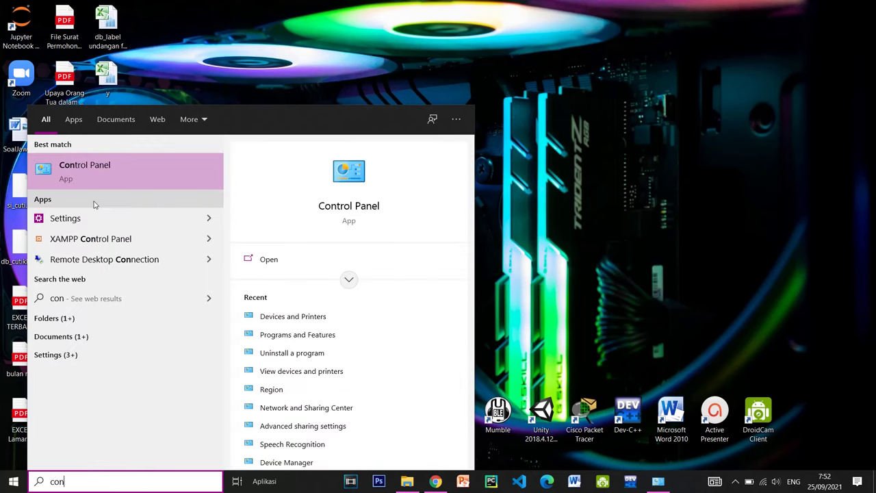
pyautogui.click(93, 176)
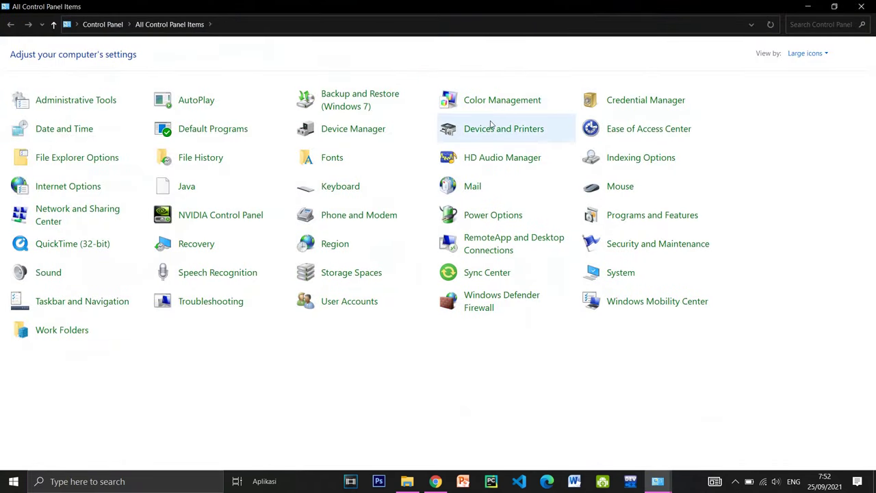
pyautogui.click(493, 129)
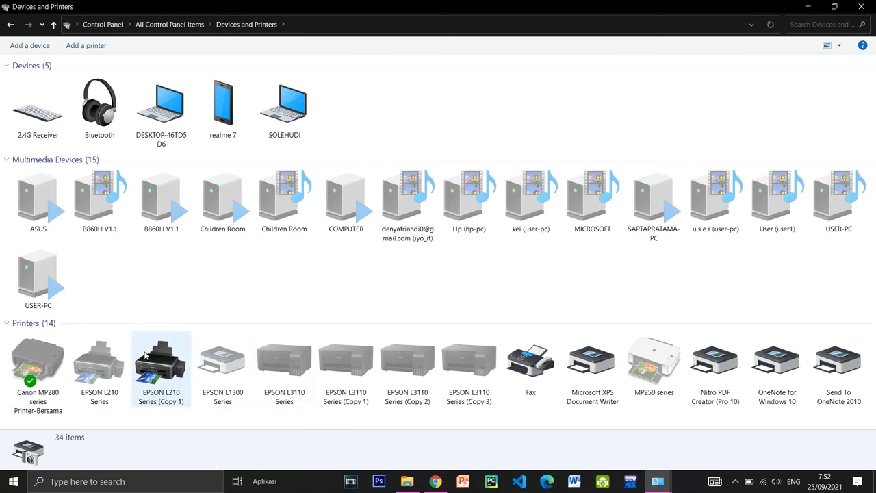
# - Open the printing preferences of EPSON L210 Series (Copy 1) and view its More Options and Maintenance settings
pyautogui.click(93, 385)
pyautogui.click(149, 385)
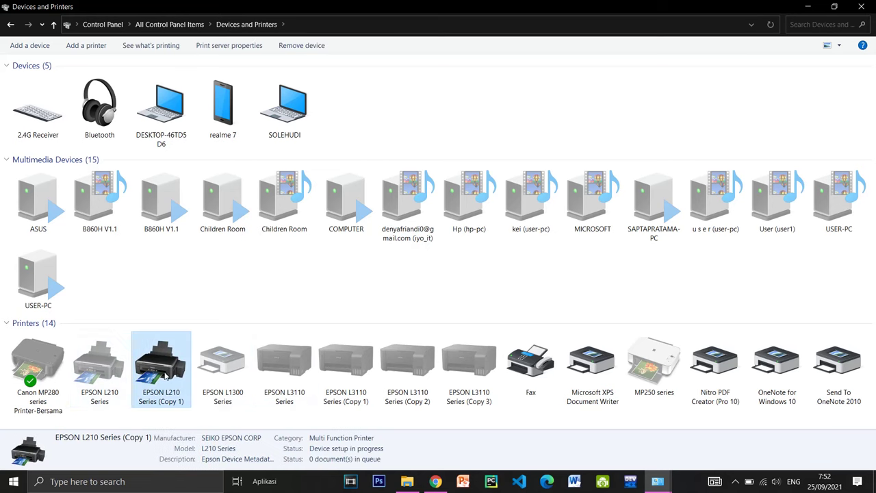
pyautogui.rightClick(165, 376)
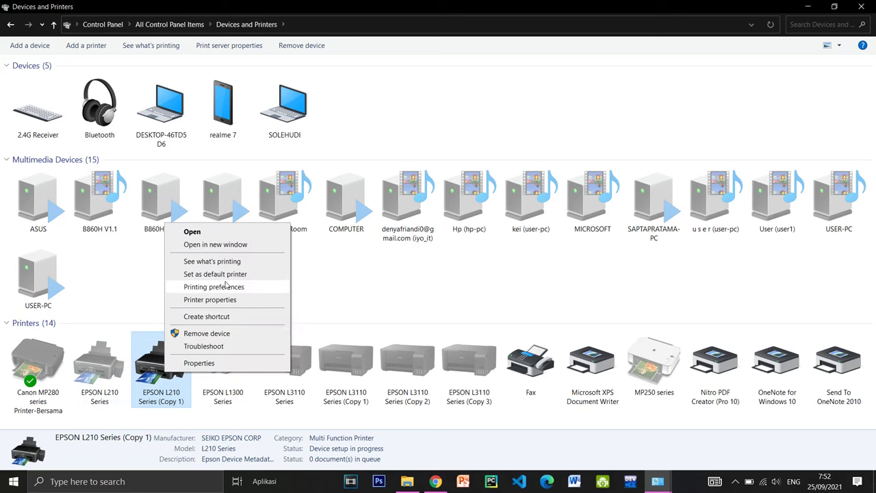
pyautogui.click(206, 290)
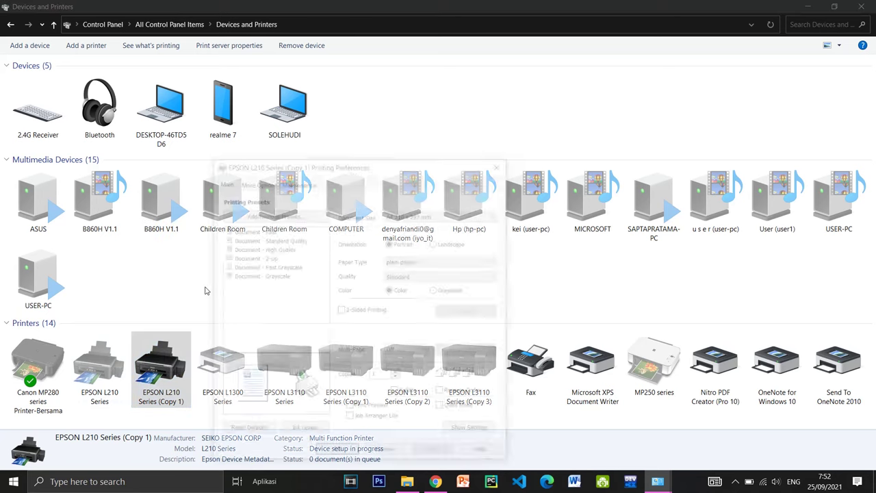
pyautogui.moveTo(374, 163); pyautogui.dragTo(355, 121)
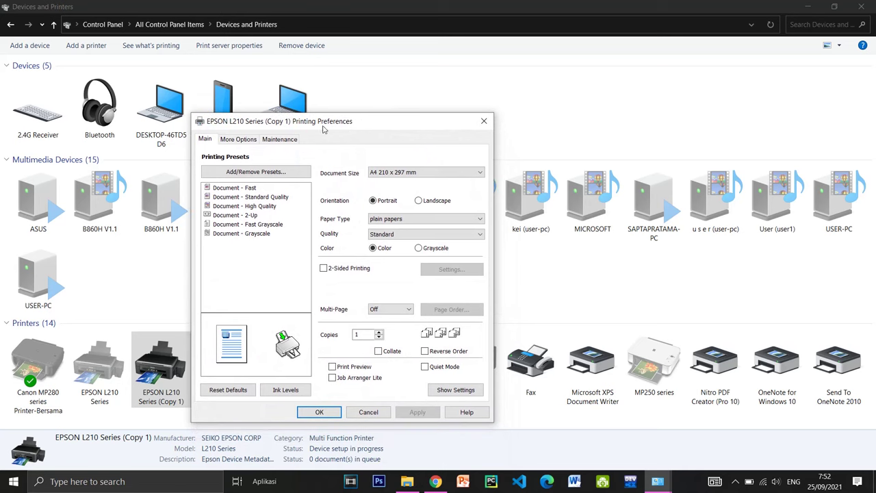
pyautogui.click(223, 143)
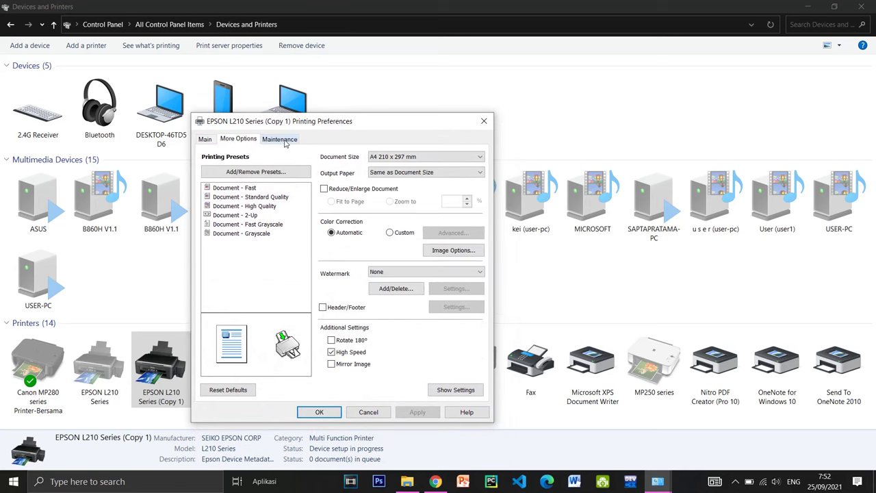
pyautogui.click(280, 143)
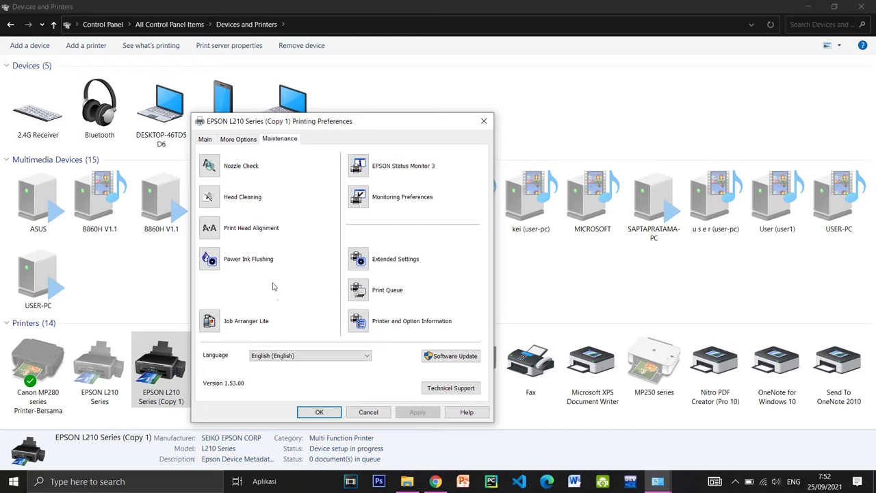
# - Cancel the EPSON L210 Series (Copy 1) printing preferences and minimize the Devices and Printers window
pyautogui.click(368, 412)
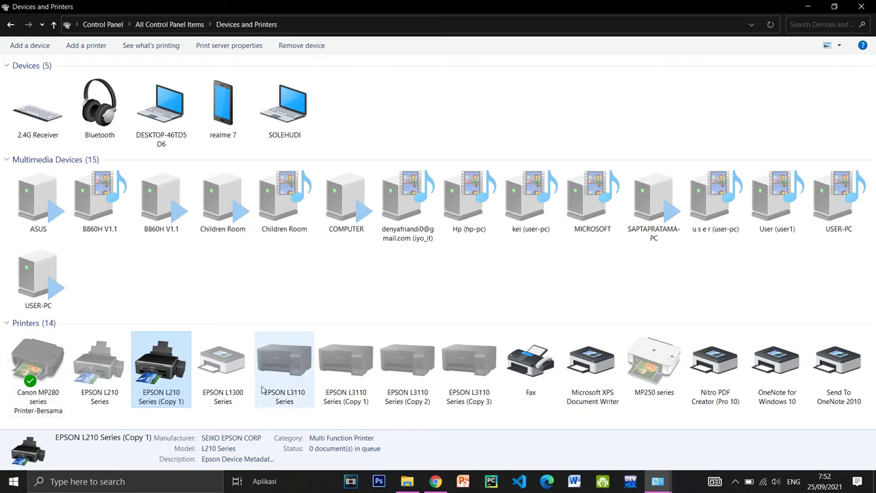
pyautogui.click(809, 5)
pyautogui.rightClick(558, 72)
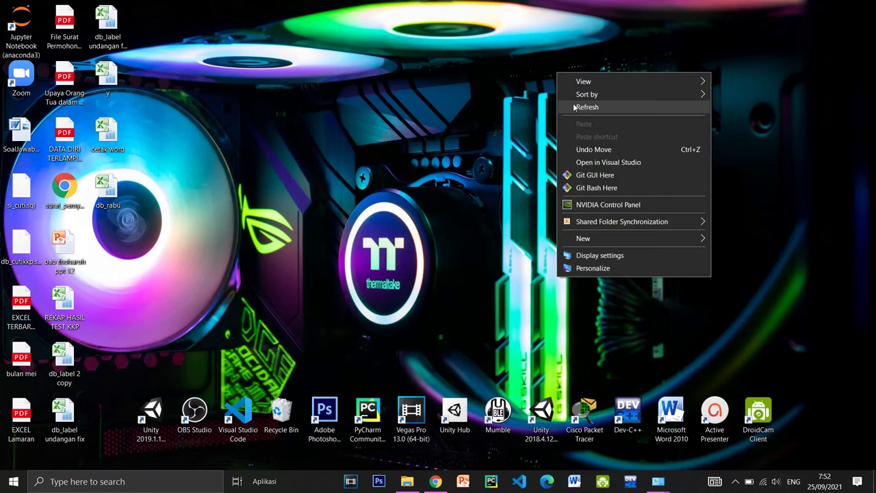
pyautogui.click(572, 104)
pyautogui.rightClick(400, 159)
pyautogui.click(420, 188)
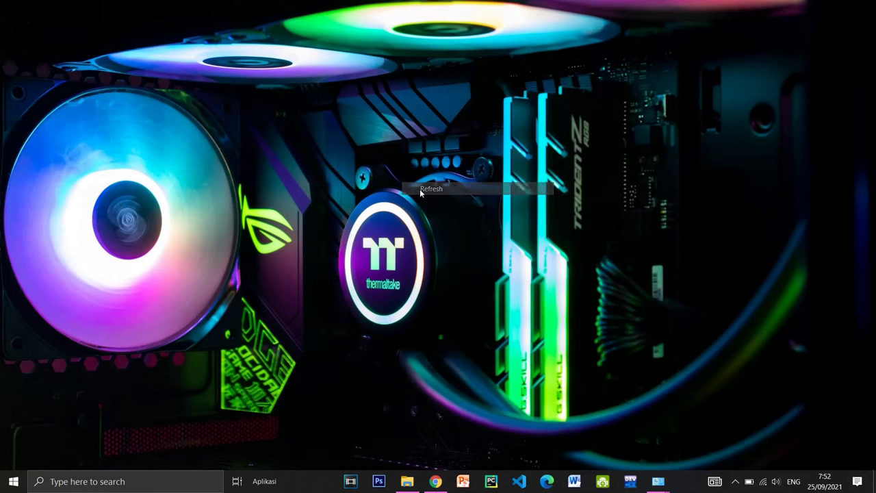
pyautogui.rightClick(336, 219)
pyautogui.click(357, 250)
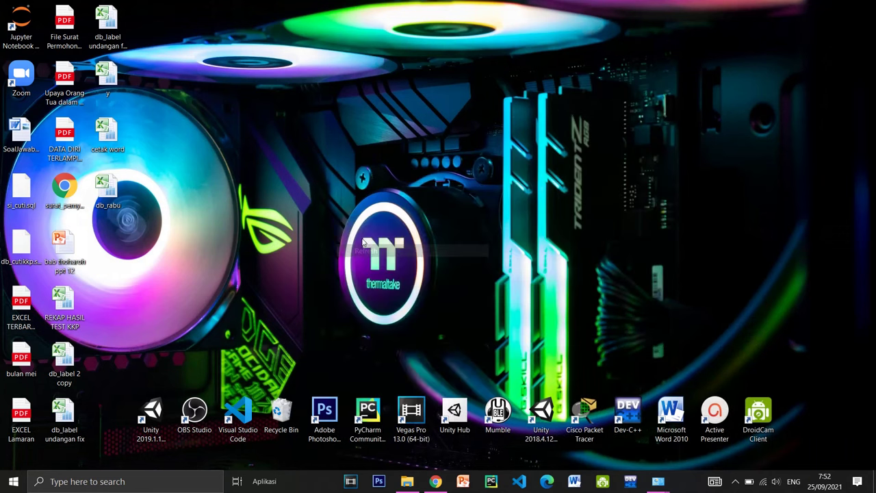
pyautogui.rightClick(470, 140)
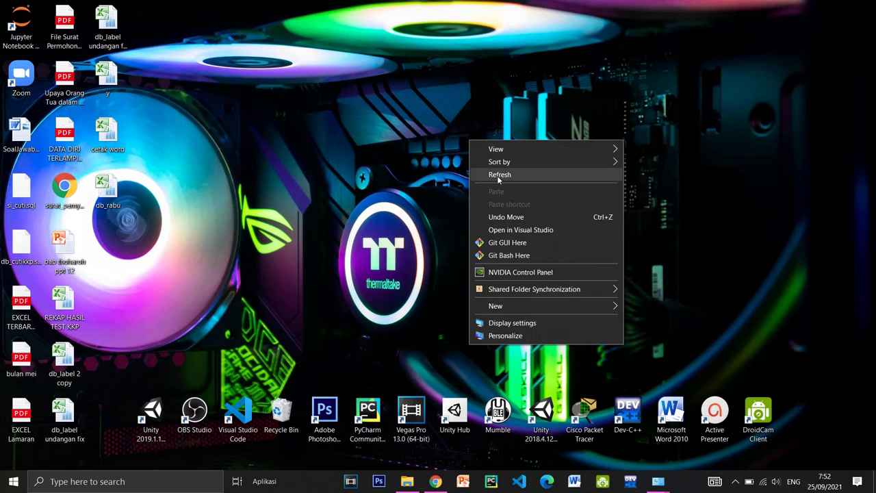
pyautogui.click(503, 176)
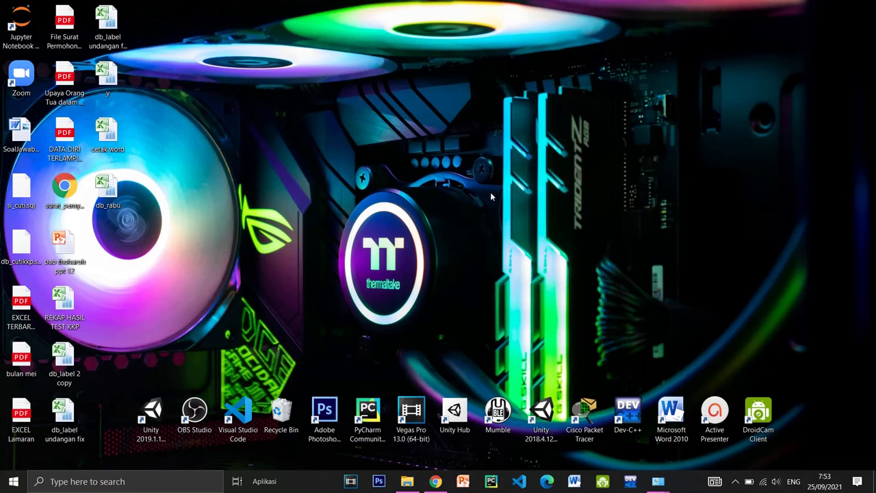
pyautogui.rightClick(558, 151)
pyautogui.click(587, 184)
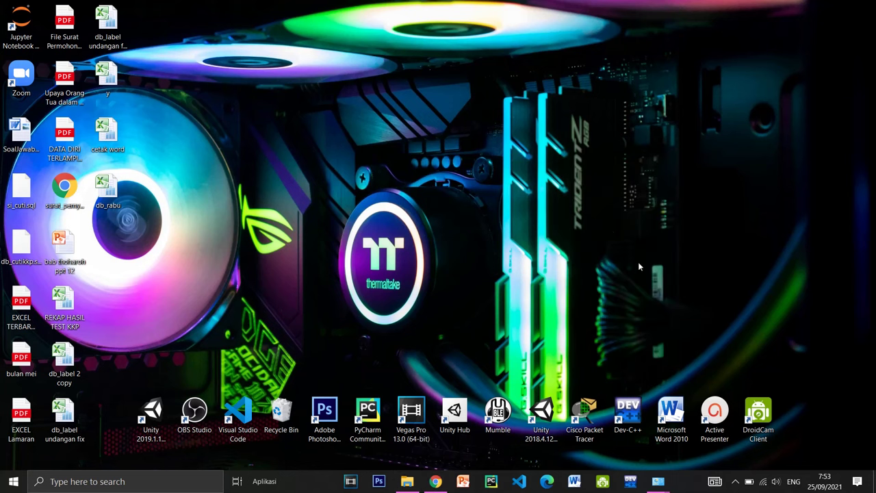
pyautogui.click(735, 481)
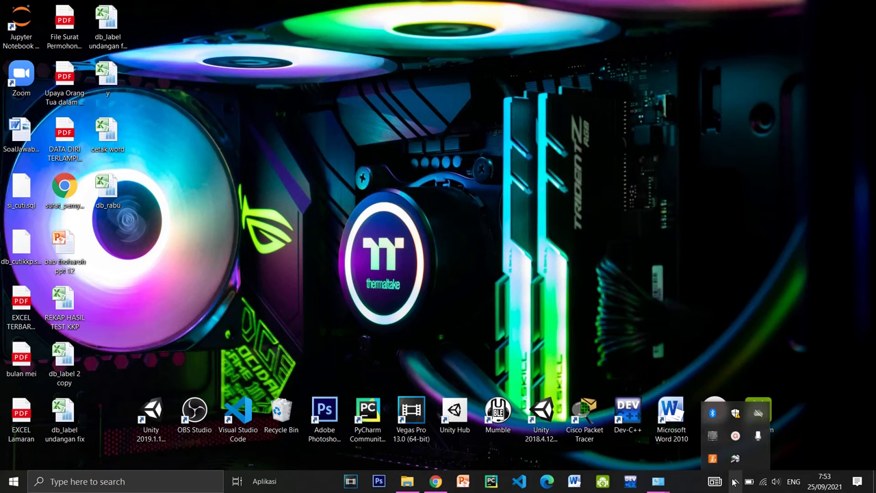
pyautogui.rightClick(464, 118)
pyautogui.click(479, 147)
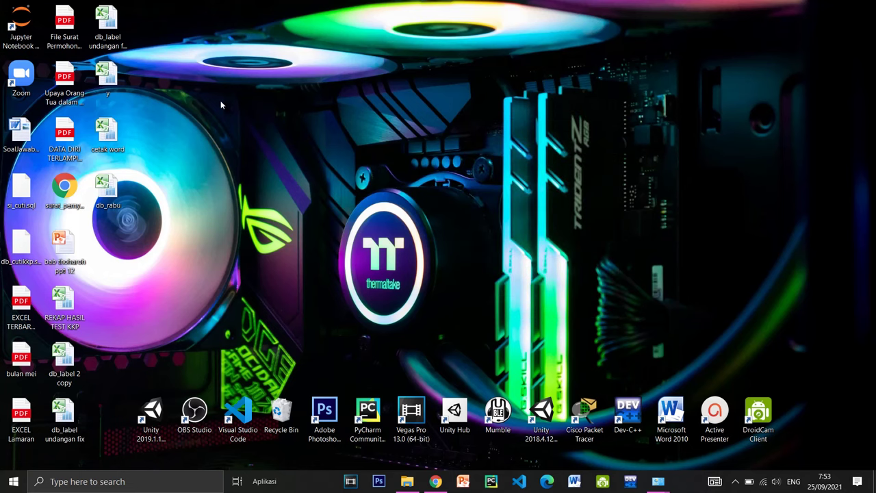
pyautogui.rightClick(196, 160)
pyautogui.click(291, 197)
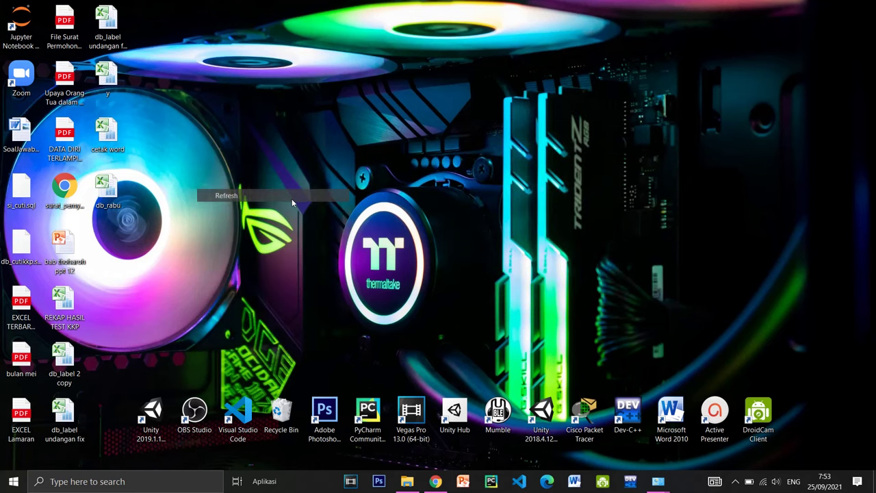
pyautogui.click(735, 481)
pyautogui.click(732, 440)
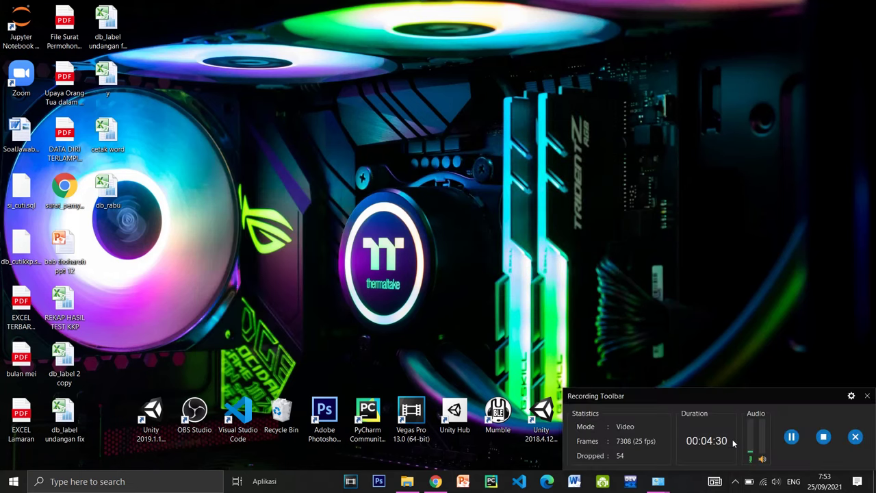